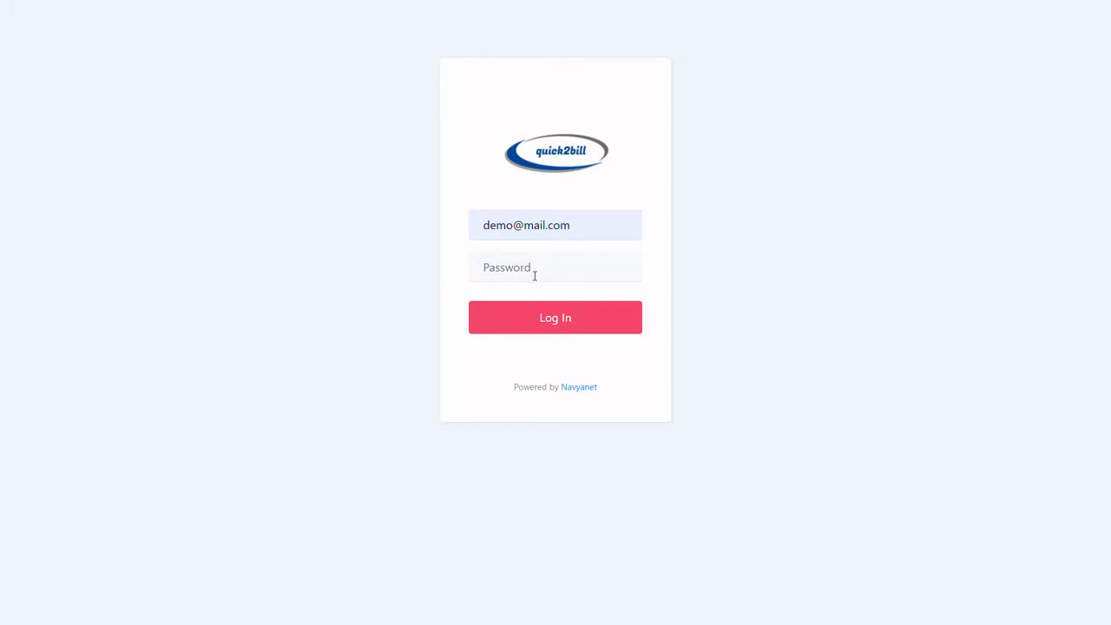
Enter the account password, log in to the billing system and dismiss the browser's password warning
{"action": "type", "text": "demo123"}
{"action": "left_click", "coordinate": [540, 318]}
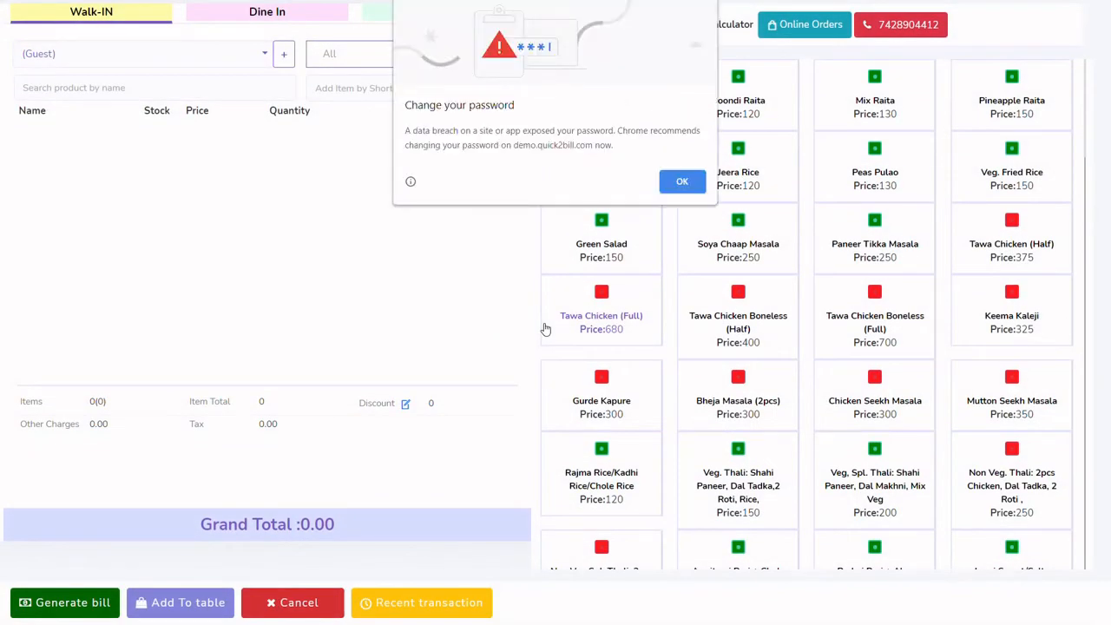
{"action": "left_click", "coordinate": [678, 180]}
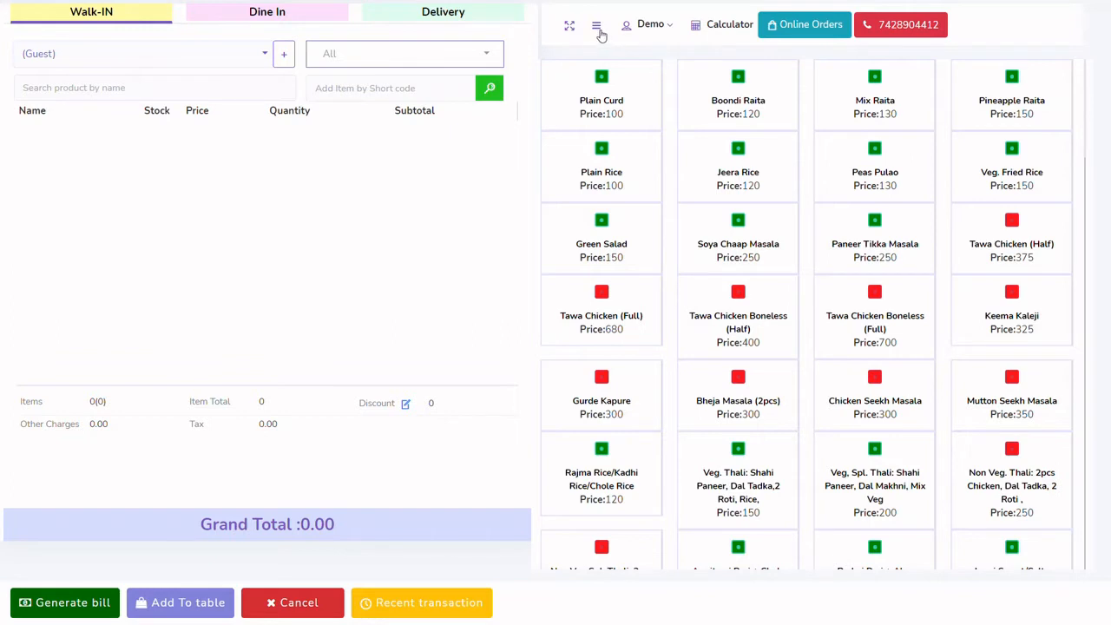
Show the category list, filter the menu items to Pranthas and hide the list again
{"action": "left_click", "coordinate": [599, 29]}
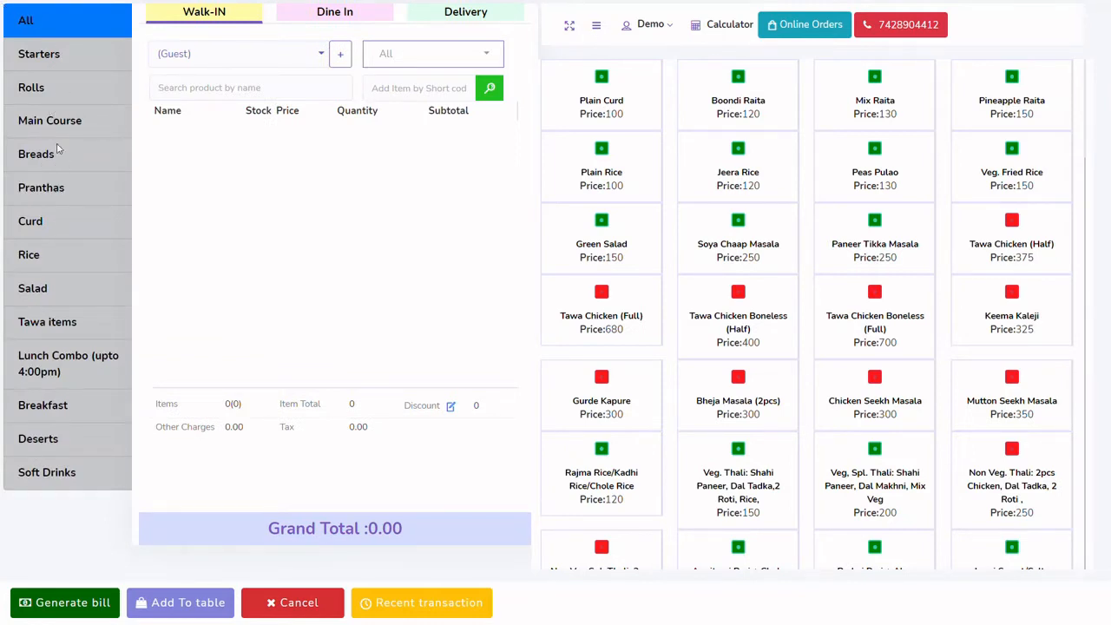
{"action": "left_click", "coordinate": [59, 198]}
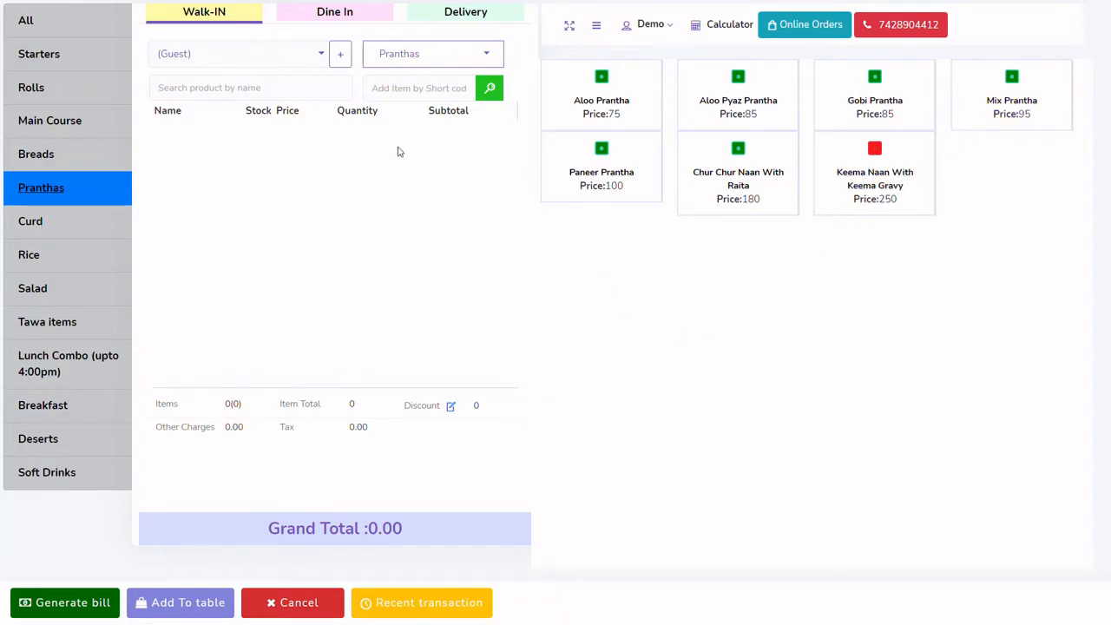
{"action": "left_click", "coordinate": [599, 28]}
Search the category filter for "rolls" and show only the Rolls items
{"action": "left_click", "coordinate": [497, 58]}
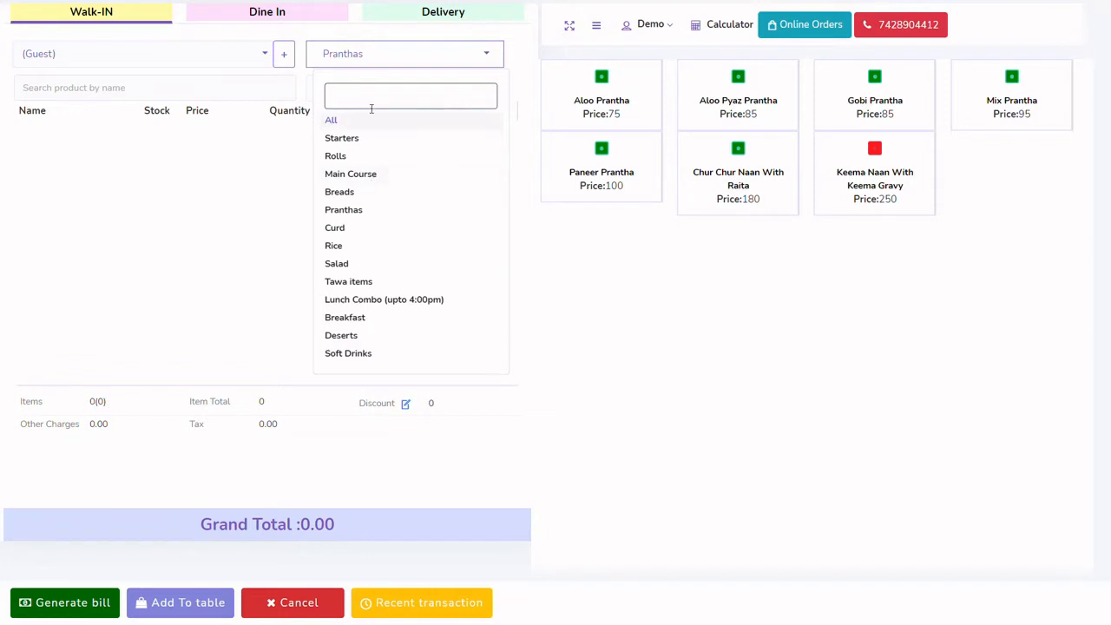
{"action": "type", "text": "r"}
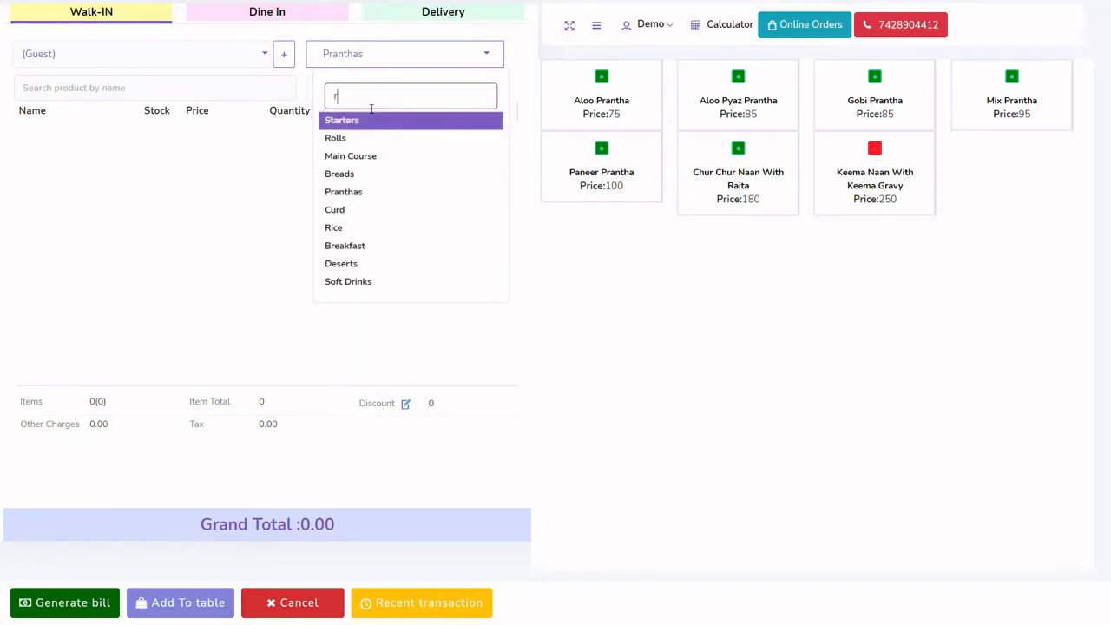
{"action": "type", "text": "olls"}
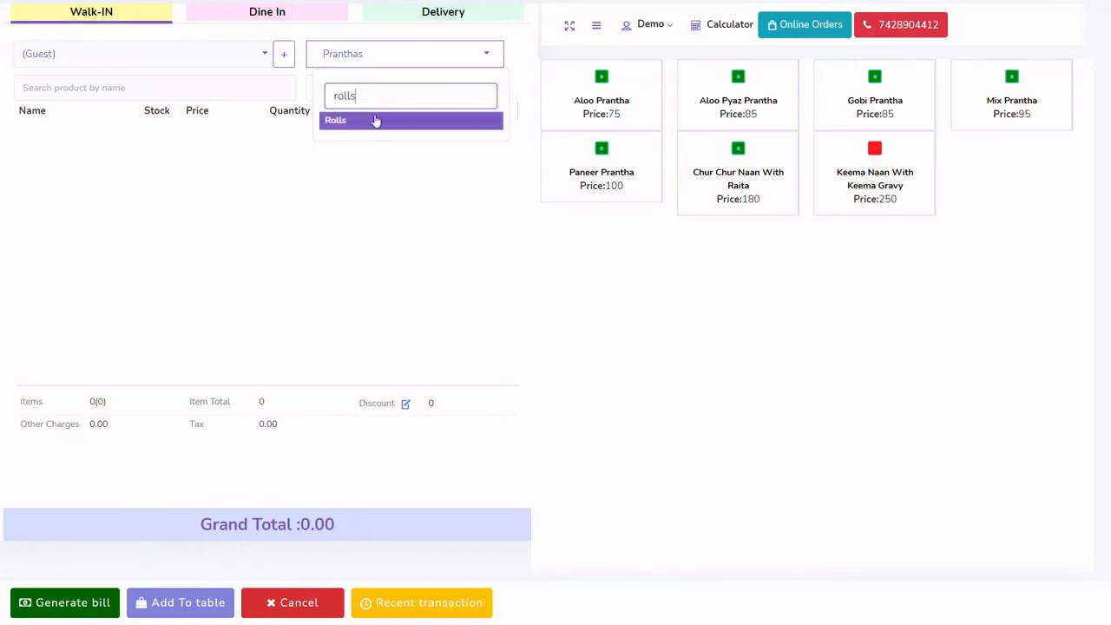
{"action": "left_click", "coordinate": [377, 135]}
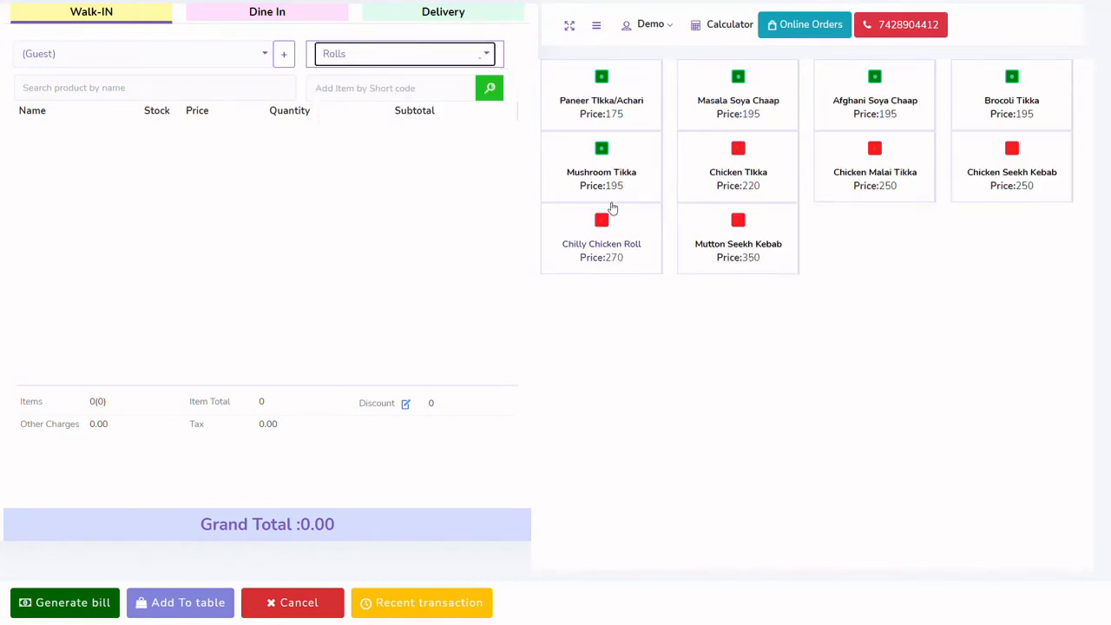
Search the products by name for "chicken tikk" and add Chicken TIkka to the walk-in order
{"action": "left_click", "coordinate": [200, 93]}
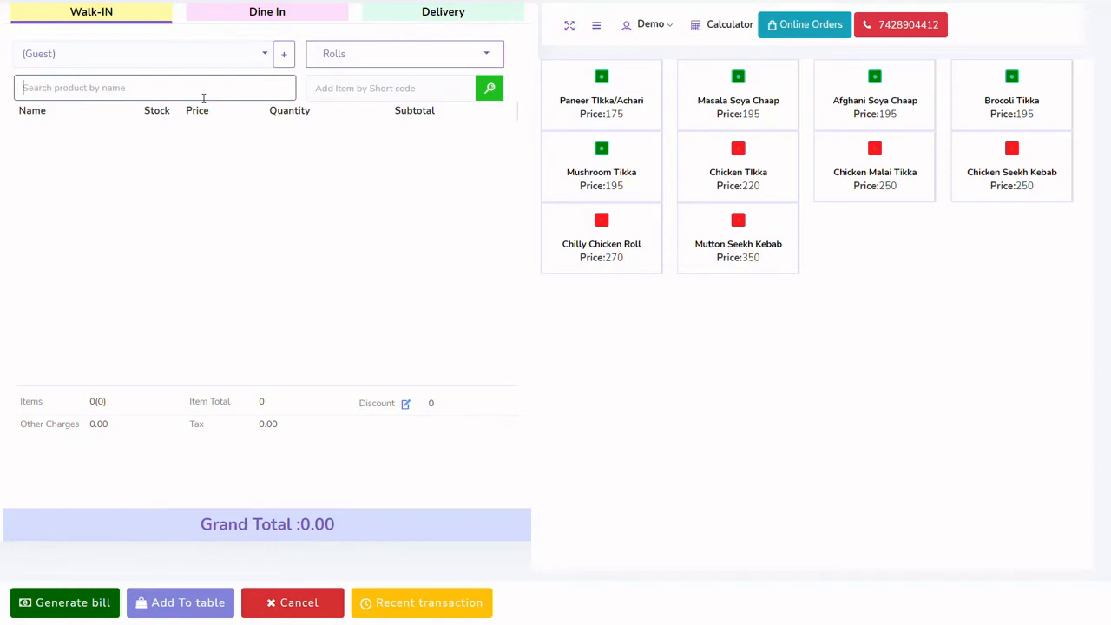
{"action": "type", "text": "chic"}
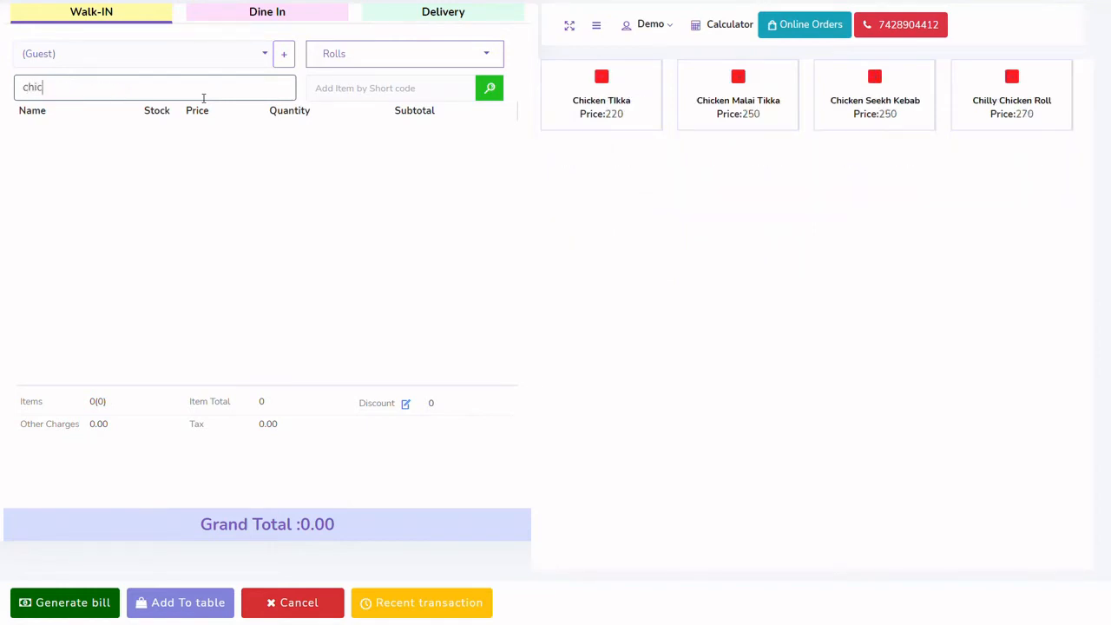
{"action": "type", "text": "ken ti"}
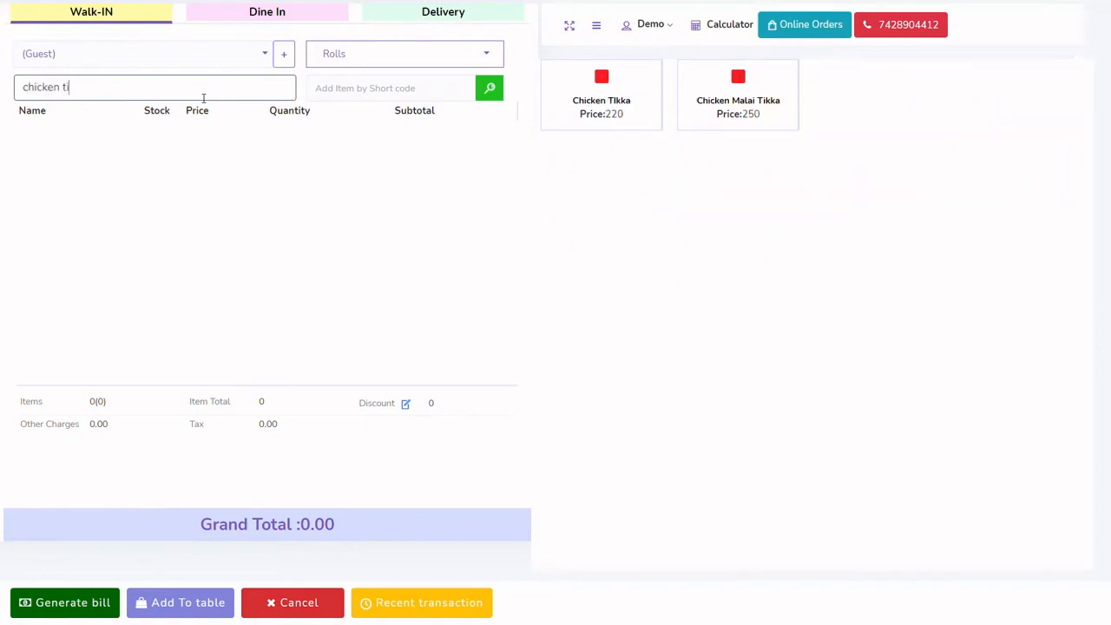
{"action": "type", "text": "kka"}
{"action": "left_click", "coordinate": [607, 114]}
{"action": "left_click", "coordinate": [607, 116]}
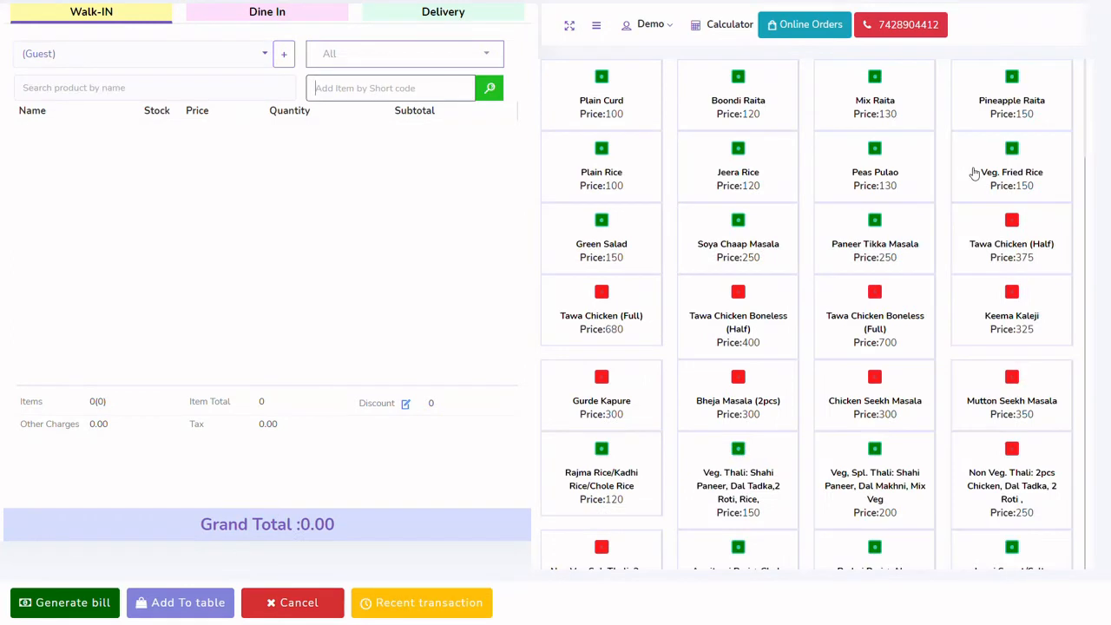
Inspect the quantity and short code settings of a Soya Chaap Masala order line, and remove that line
{"action": "left_click", "coordinate": [401, 91]}
{"action": "left_click", "coordinate": [733, 247]}
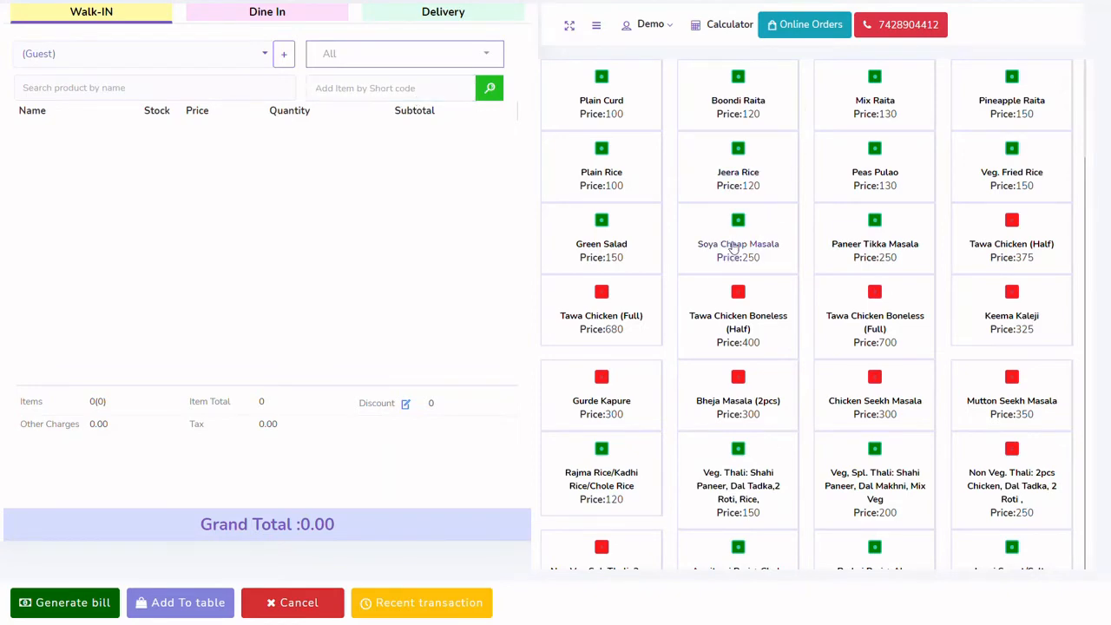
{"action": "left_click", "coordinate": [91, 134]}
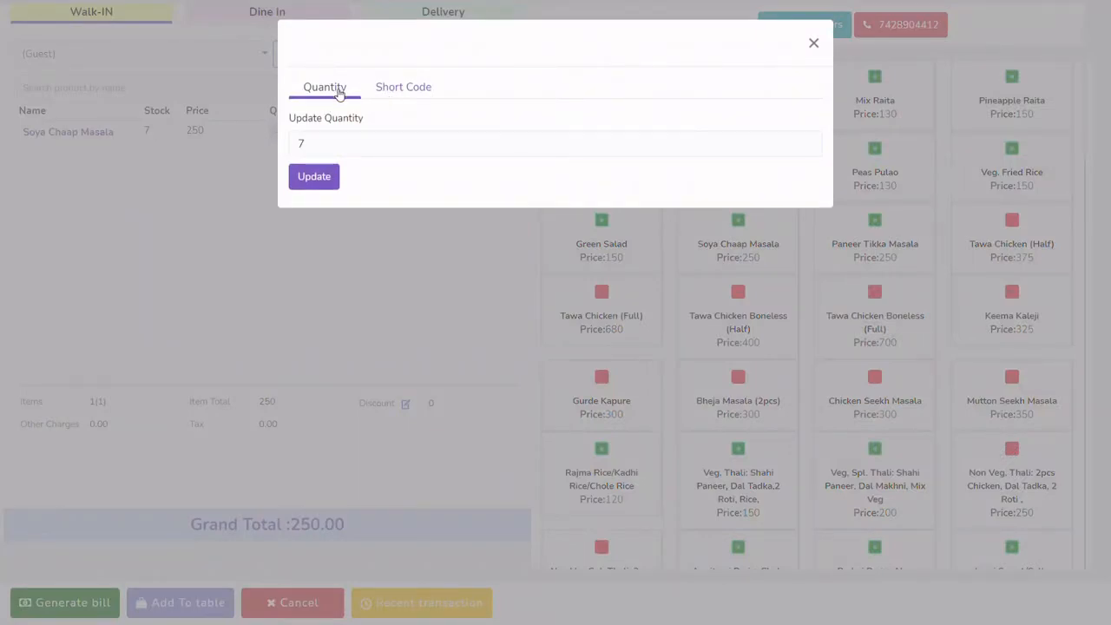
{"action": "left_click", "coordinate": [397, 92]}
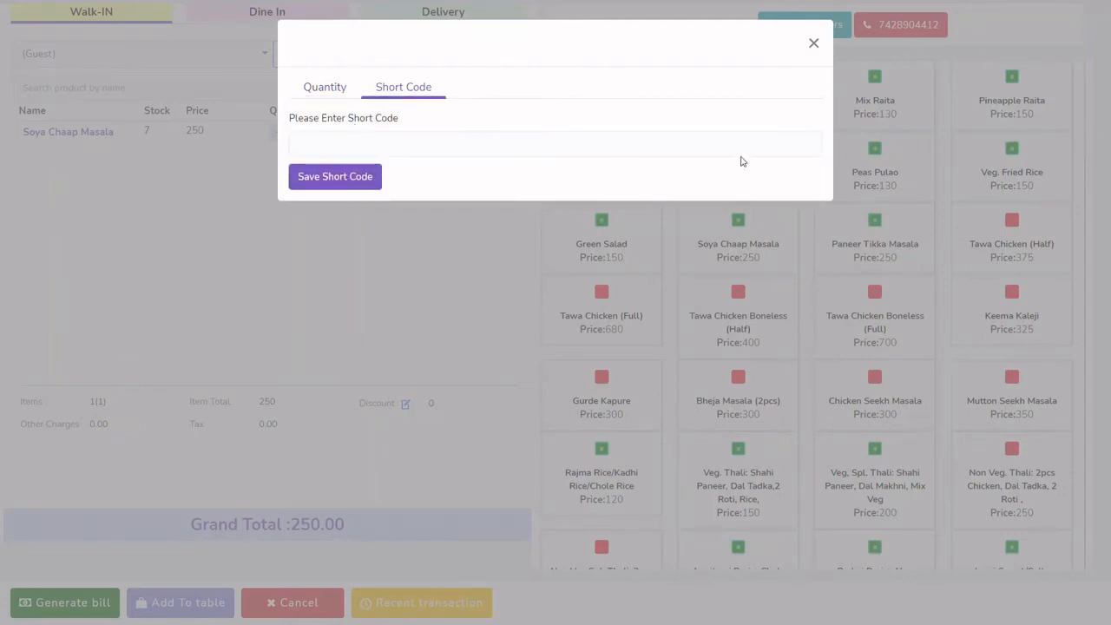
{"action": "left_click", "coordinate": [814, 43]}
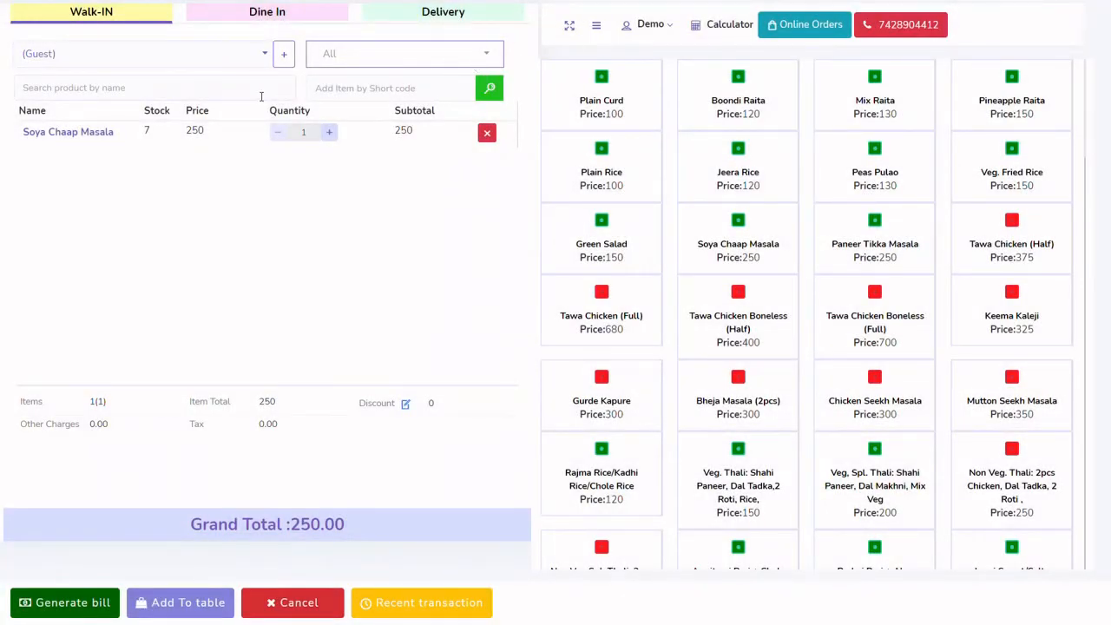
{"action": "left_click", "coordinate": [488, 136]}
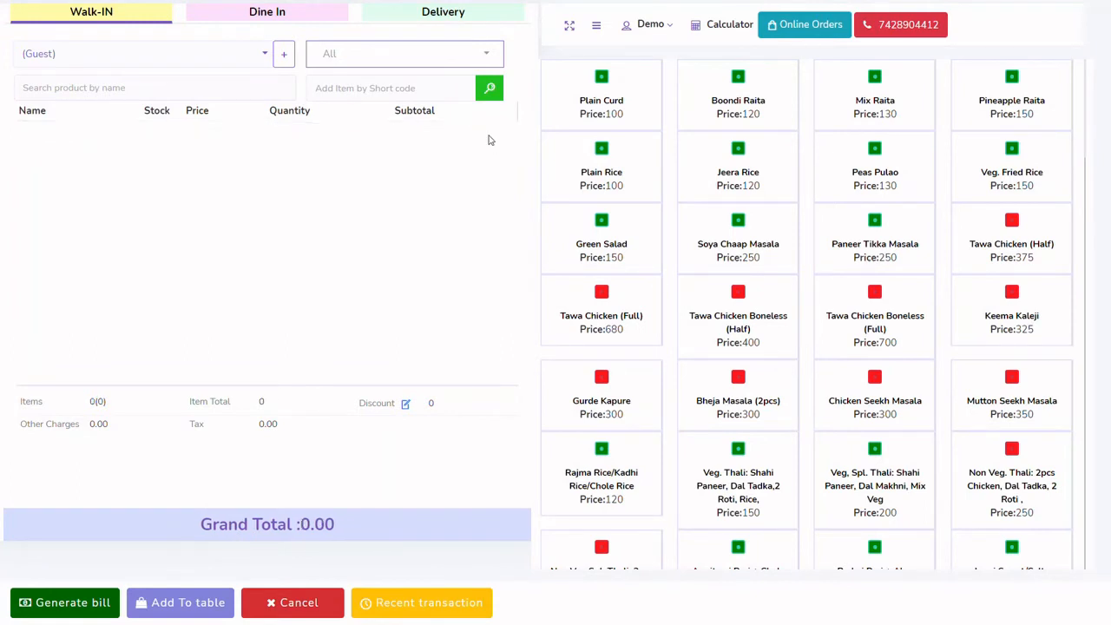
View the account options and the built-in calculator, and close them without making changes
{"action": "left_click", "coordinate": [672, 31]}
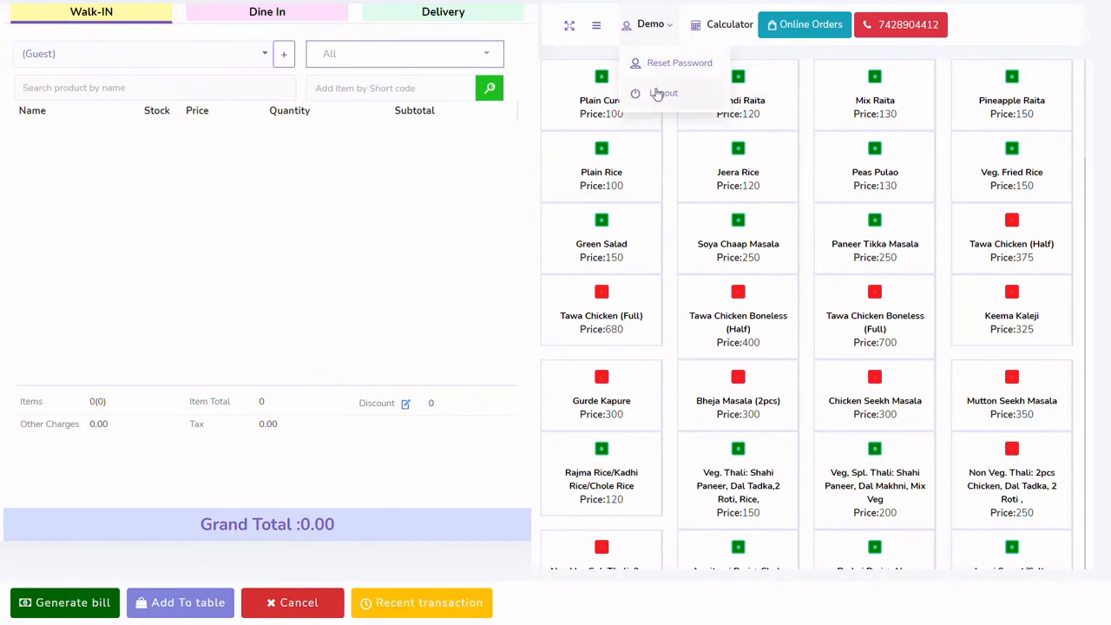
{"action": "left_click", "coordinate": [701, 31]}
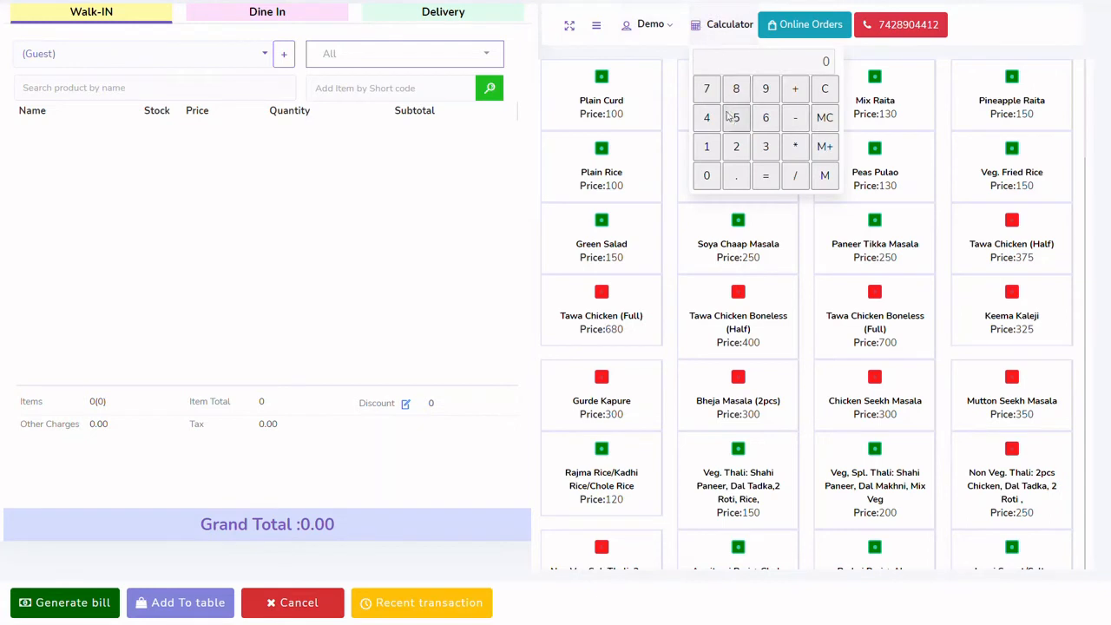
{"action": "left_click", "coordinate": [464, 176]}
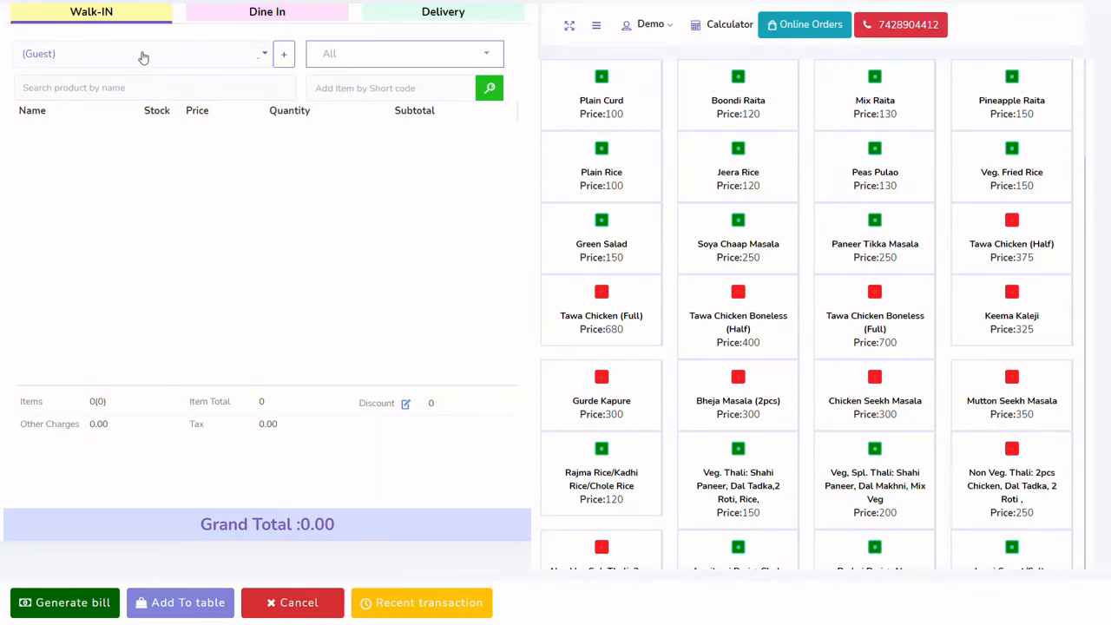
Search the customer list with two different partial names
{"action": "left_click", "coordinate": [213, 55]}
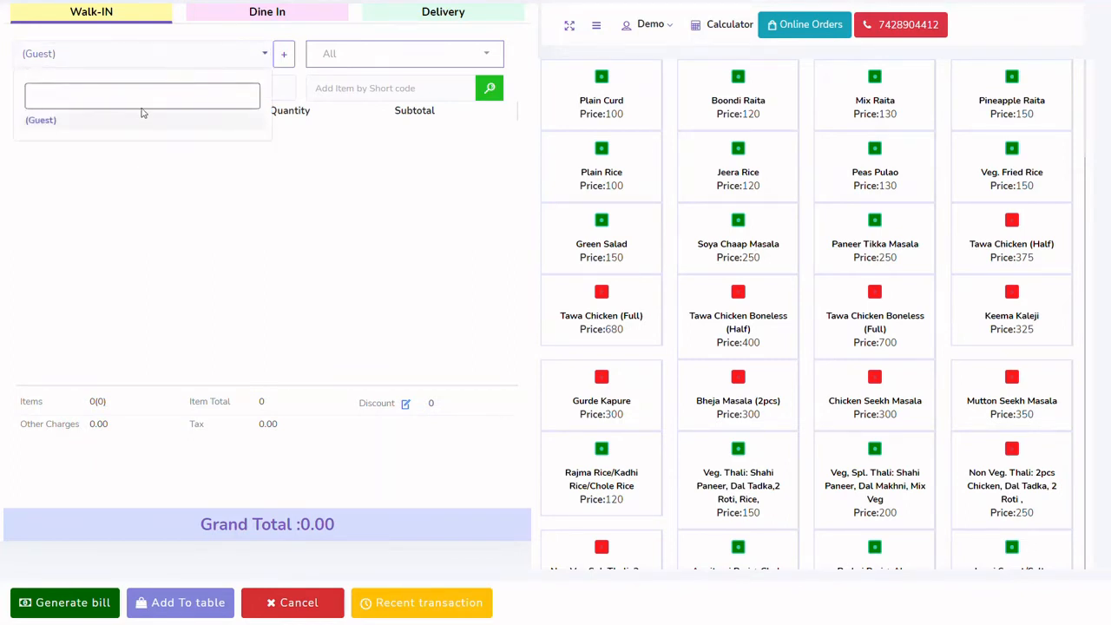
{"action": "type", "text": "RA"}
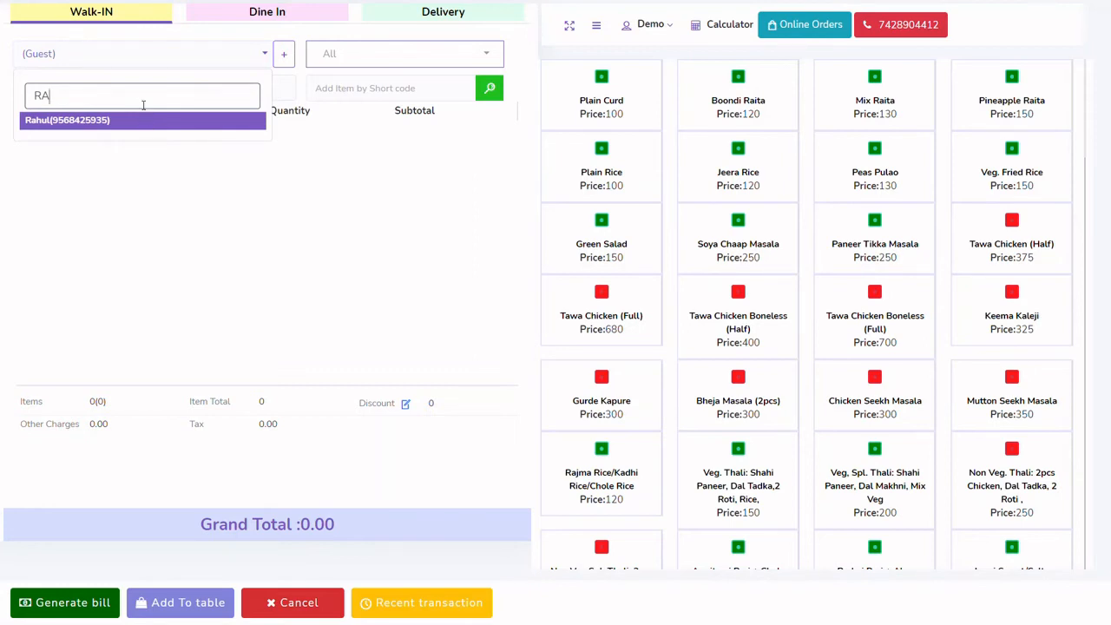
{"action": "key", "text": "BackSpace"}
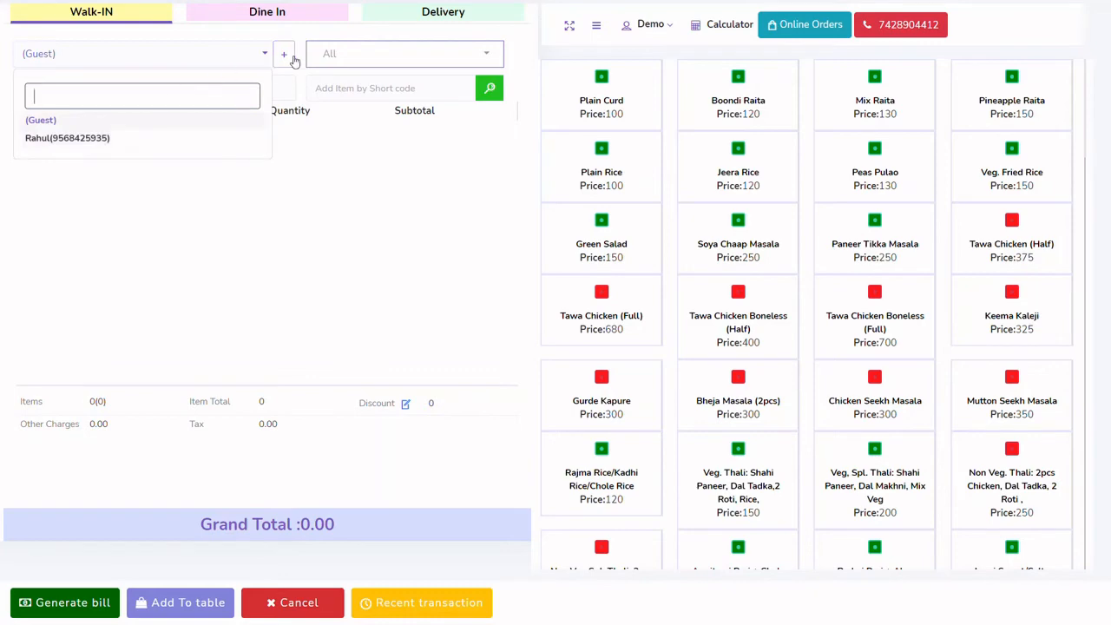
{"action": "type", "text": "GH"}
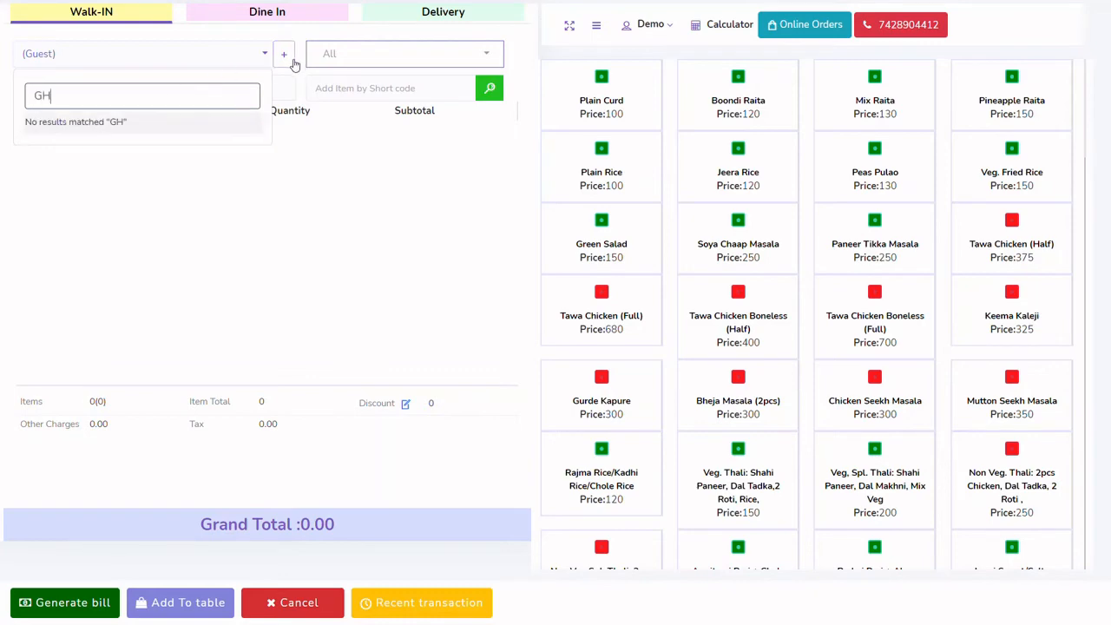
Add a new customer by entering the customer's phone number and name, and submit the form
{"action": "left_click", "coordinate": [289, 54]}
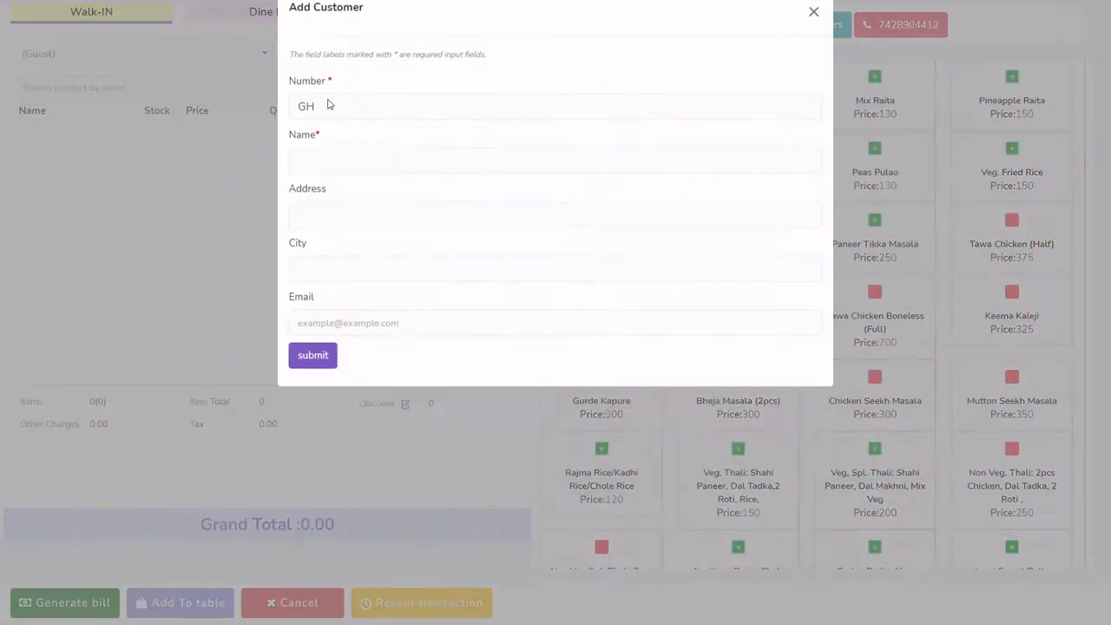
{"action": "key", "text": "BackSpace"}
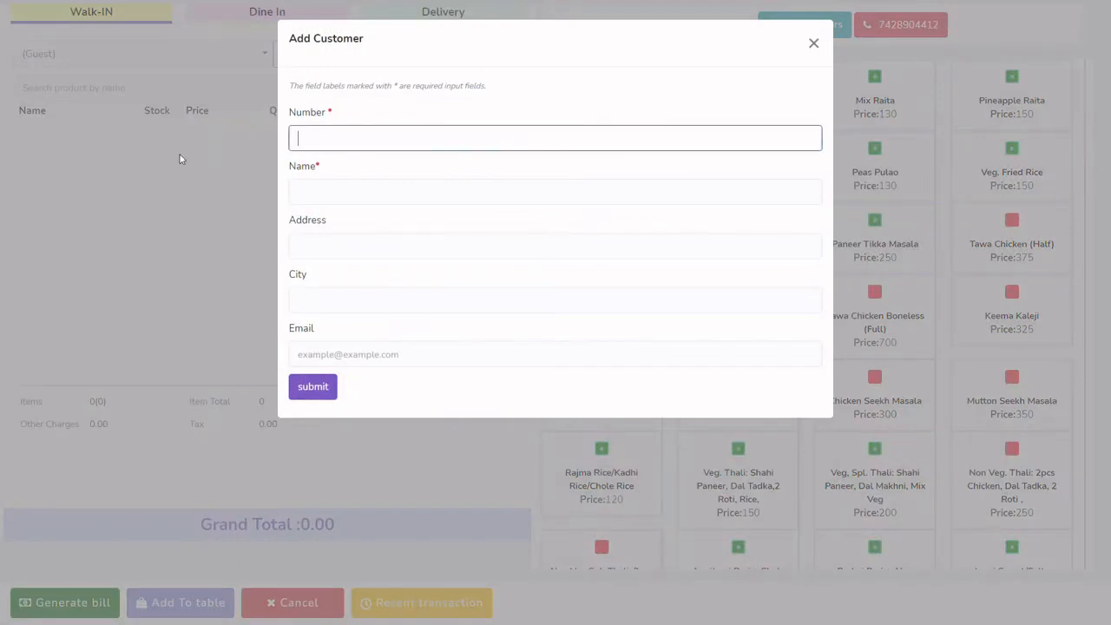
{"action": "left_click", "coordinate": [399, 197]}
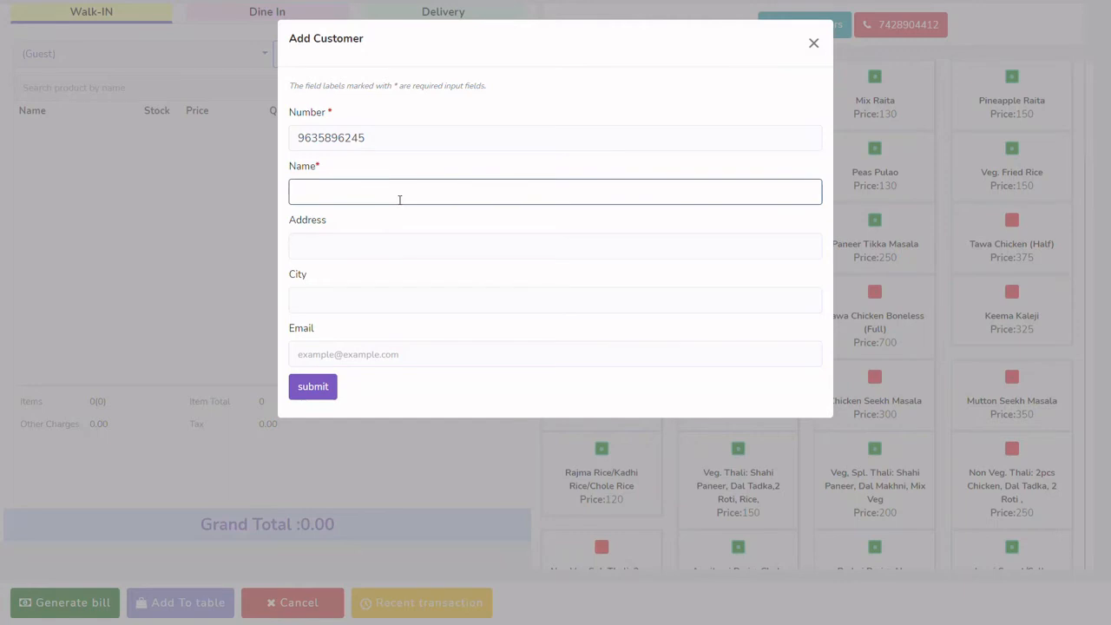
{"action": "type", "text": "RAVI"}
{"action": "left_click", "coordinate": [329, 394]}
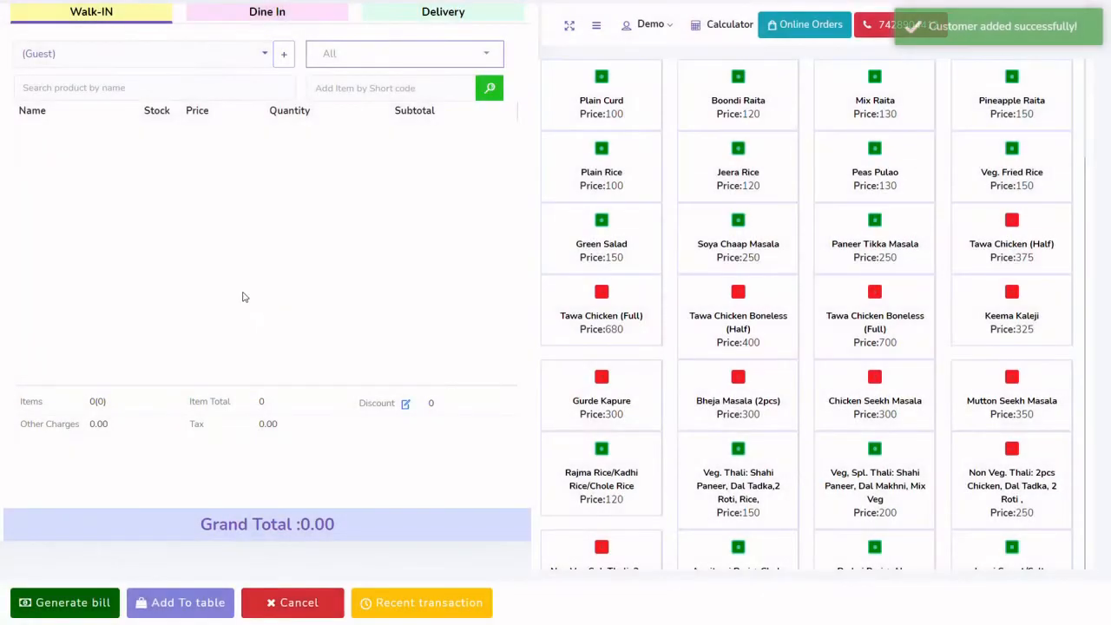
Search the customer list for the newly added customer by name and choose that entry for the order
{"action": "left_click", "coordinate": [257, 56]}
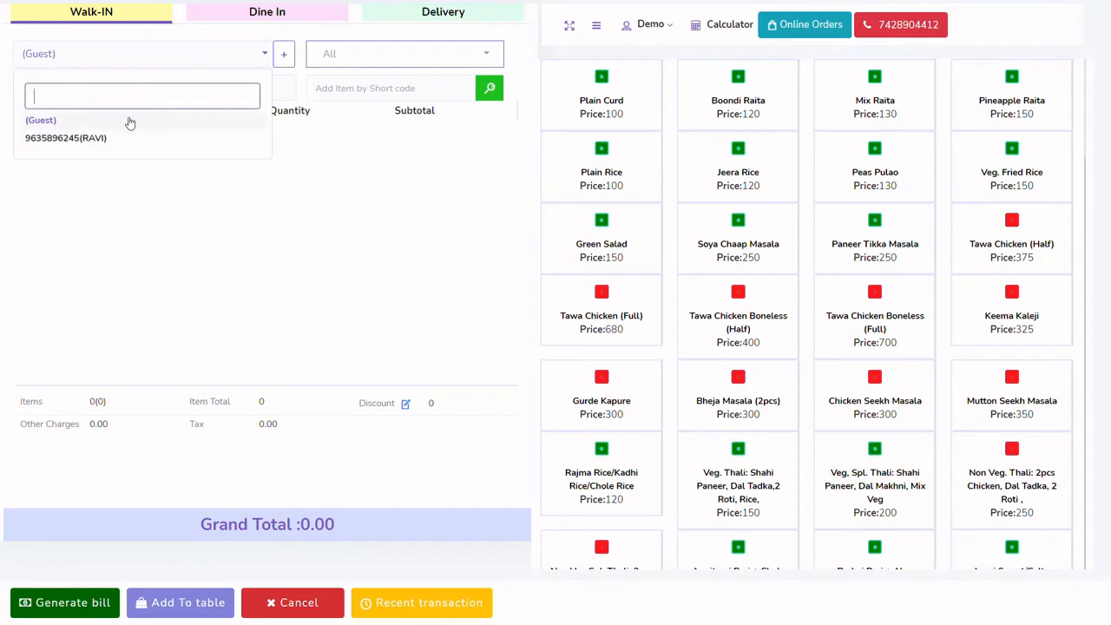
{"action": "type", "text": "RA"}
{"action": "type", "text": "VU"}
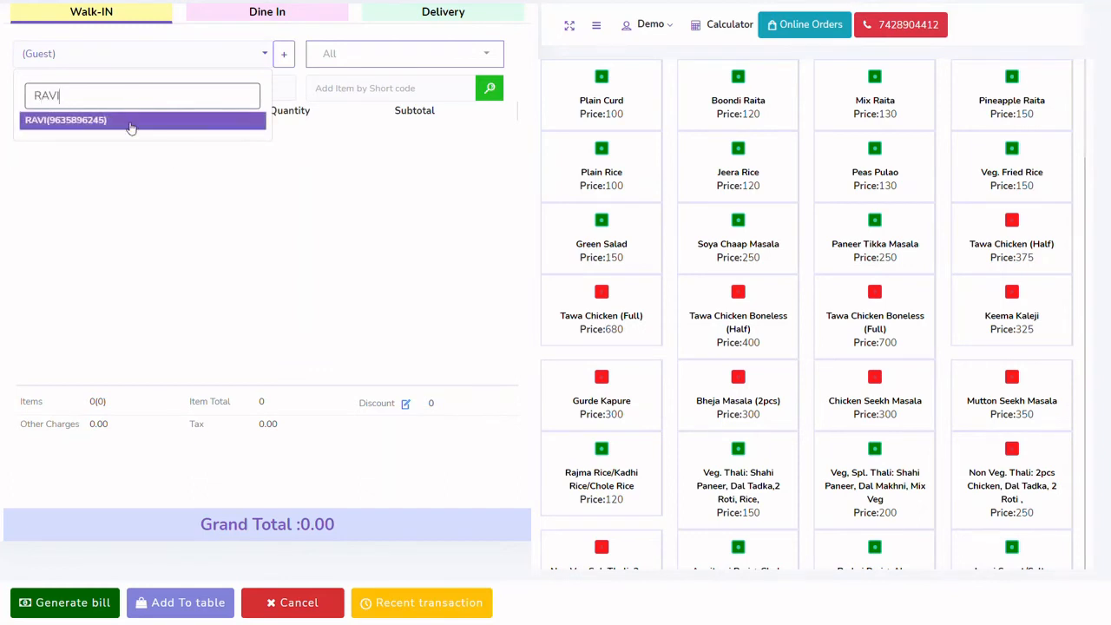
{"action": "left_click", "coordinate": [128, 123]}
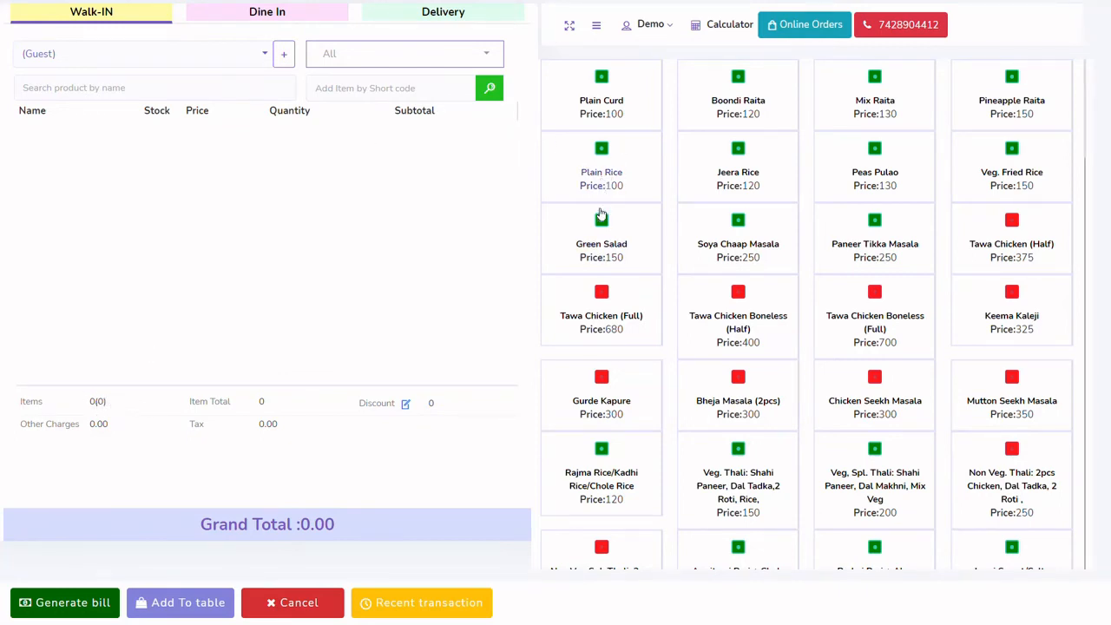
Add Plain Rice, Green Salad, Tawa Chicken (Full) and Gurde Kapure to the walk-in order
{"action": "left_click", "coordinate": [603, 408]}
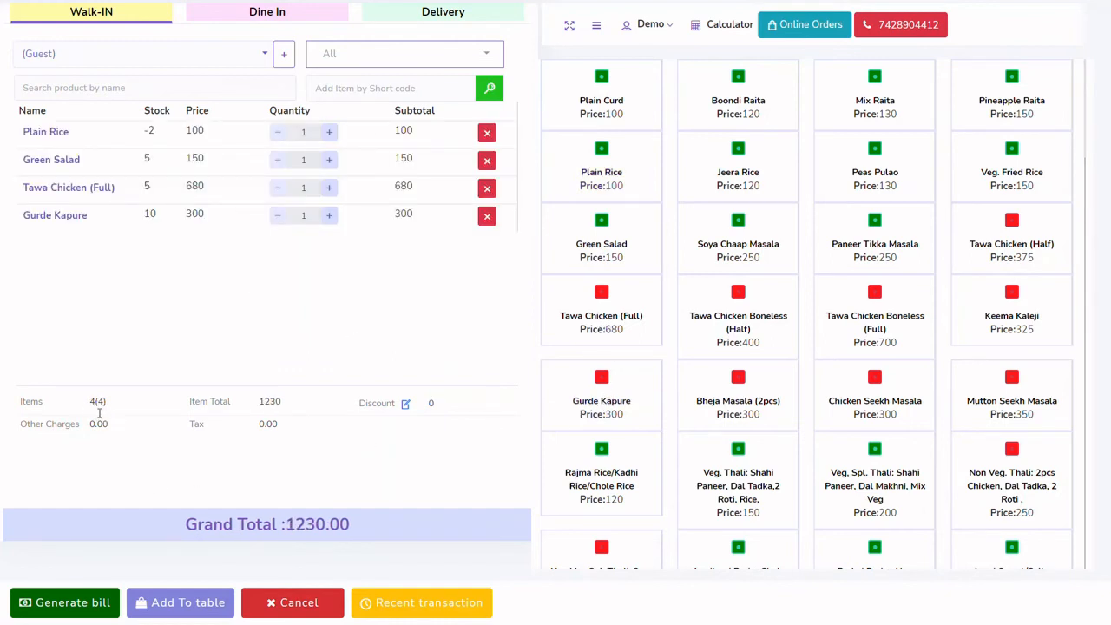
{"action": "left_click_drag", "start_coordinate": [199, 406], "coordinate": [231, 403]}
{"action": "left_click", "coordinate": [243, 403]}
Try a 10% discount on the walk-in order, but apply a fixed discount amount of 100 instead and check the grand total
{"action": "left_click", "coordinate": [405, 404]}
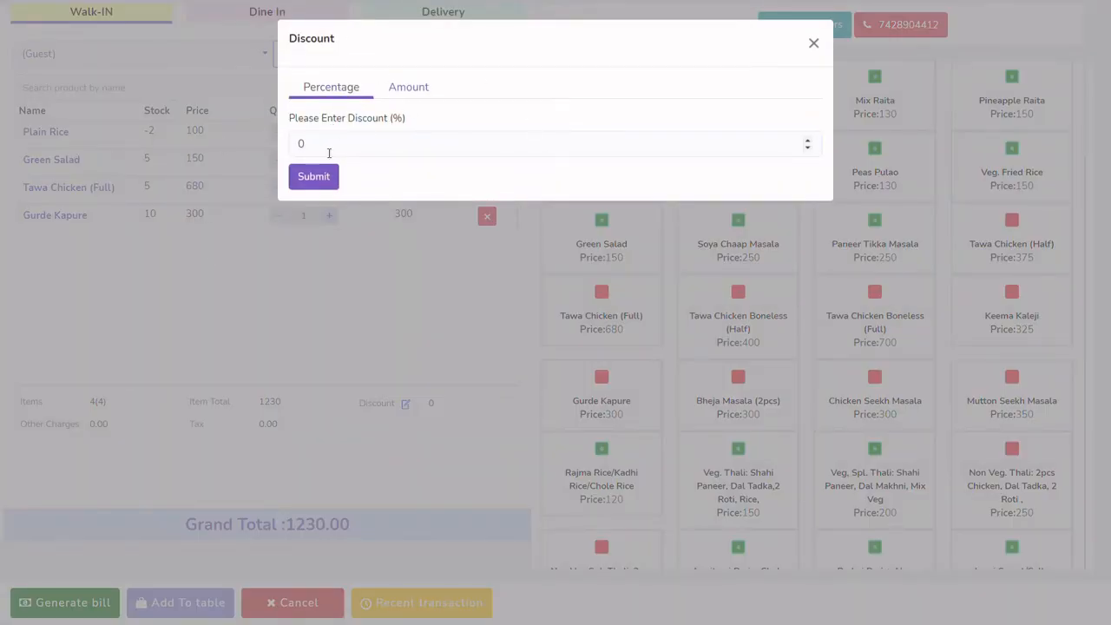
{"action": "left_click_drag", "start_coordinate": [325, 150], "coordinate": [281, 146]}
{"action": "key", "text": "BackSpace"}
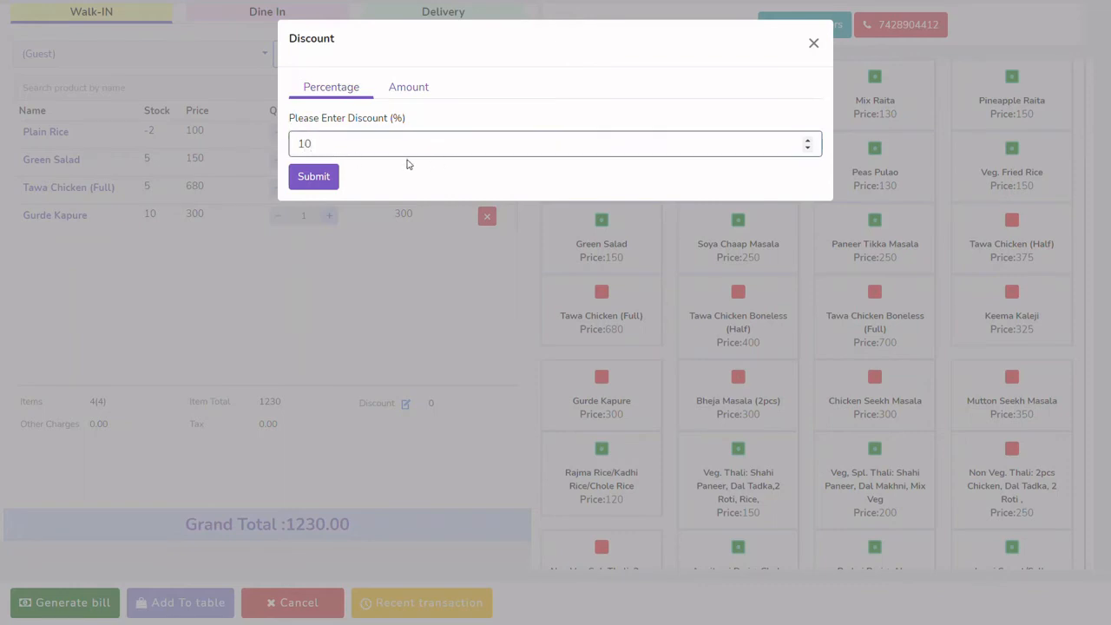
{"action": "left_click", "coordinate": [408, 87]}
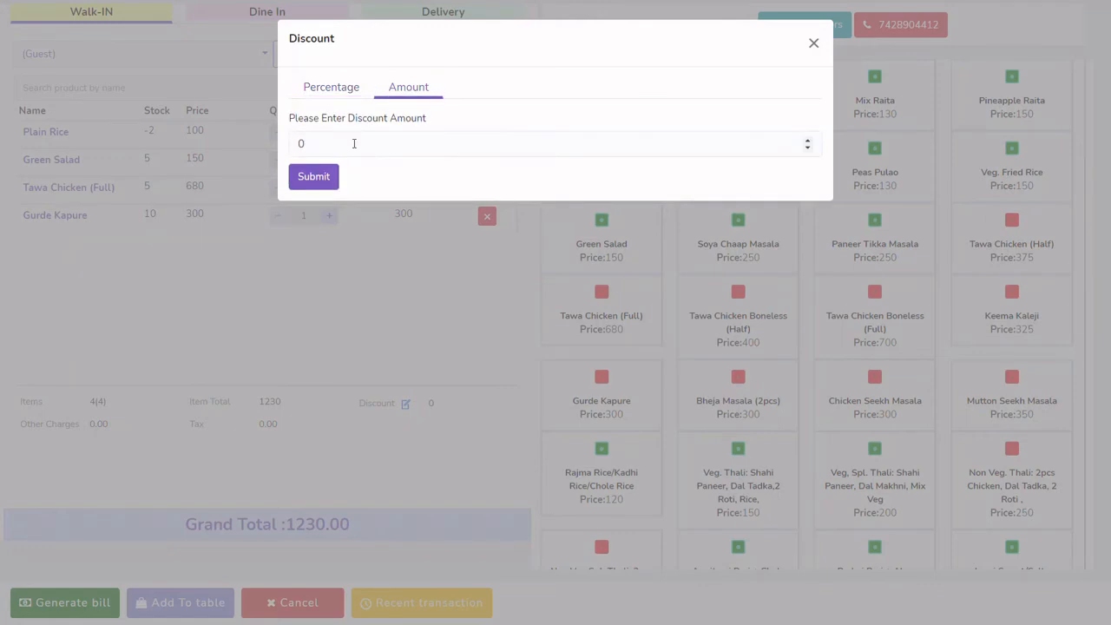
{"action": "key", "text": "ctrl+a"}
{"action": "type", "text": "100"}
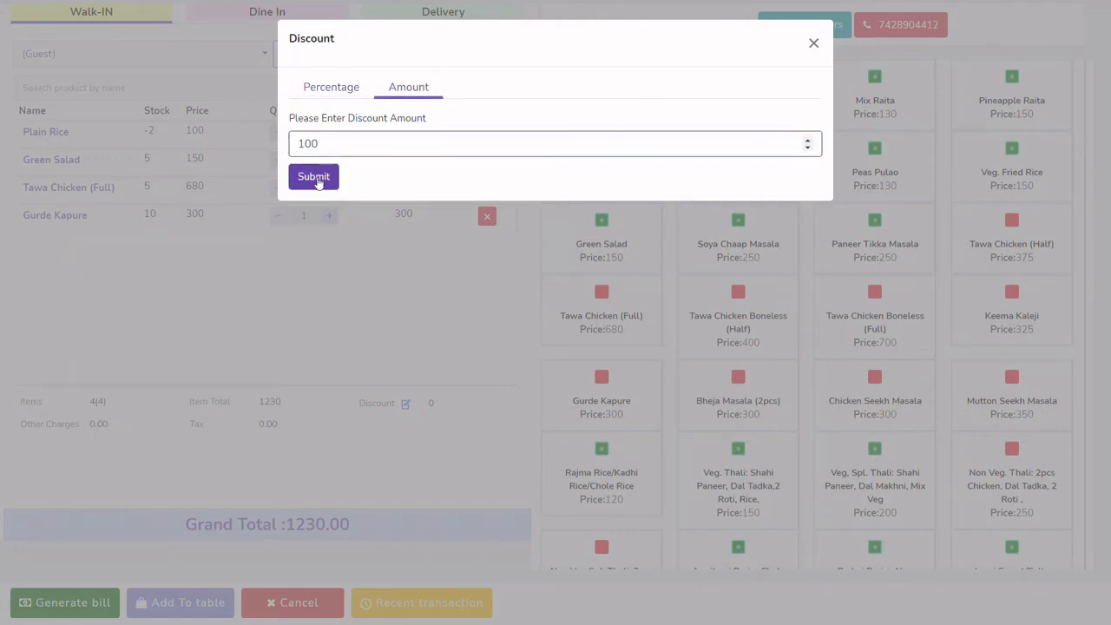
{"action": "left_click", "coordinate": [318, 180]}
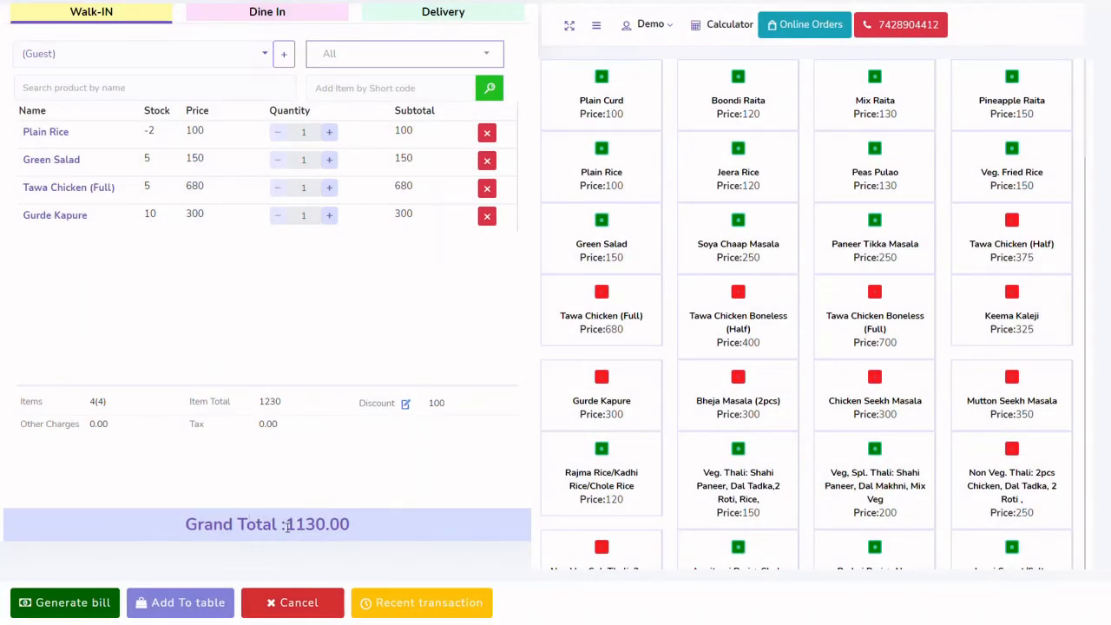
{"action": "left_click_drag", "start_coordinate": [287, 527], "coordinate": [397, 528]}
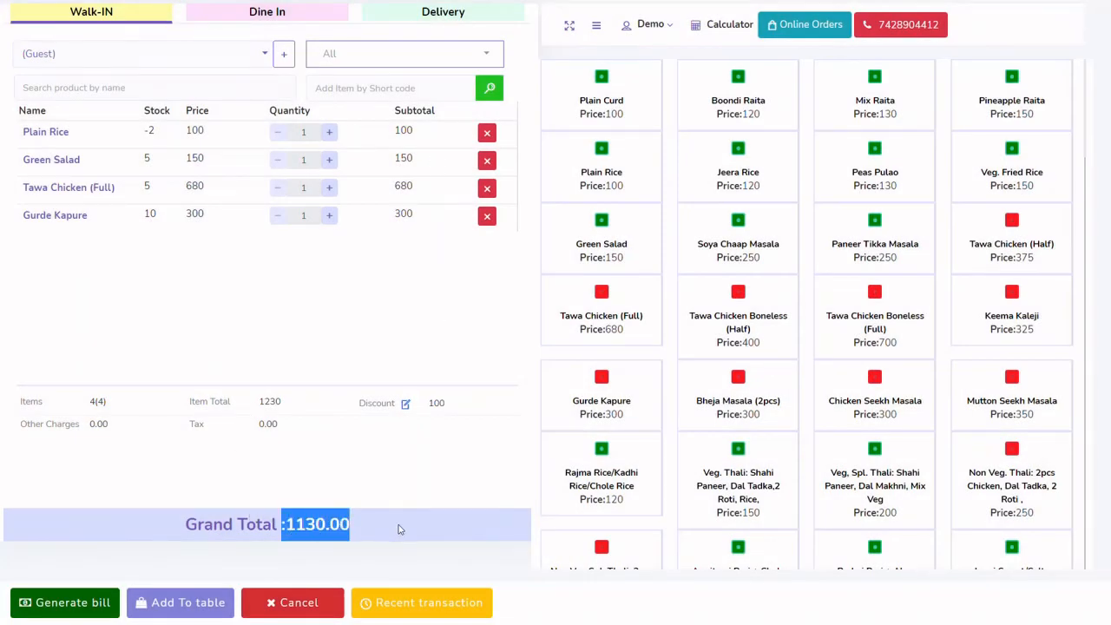
Start billing the order, choose UPI as the payment method, and close the final sale form without generating a bill
{"action": "left_click", "coordinate": [78, 608]}
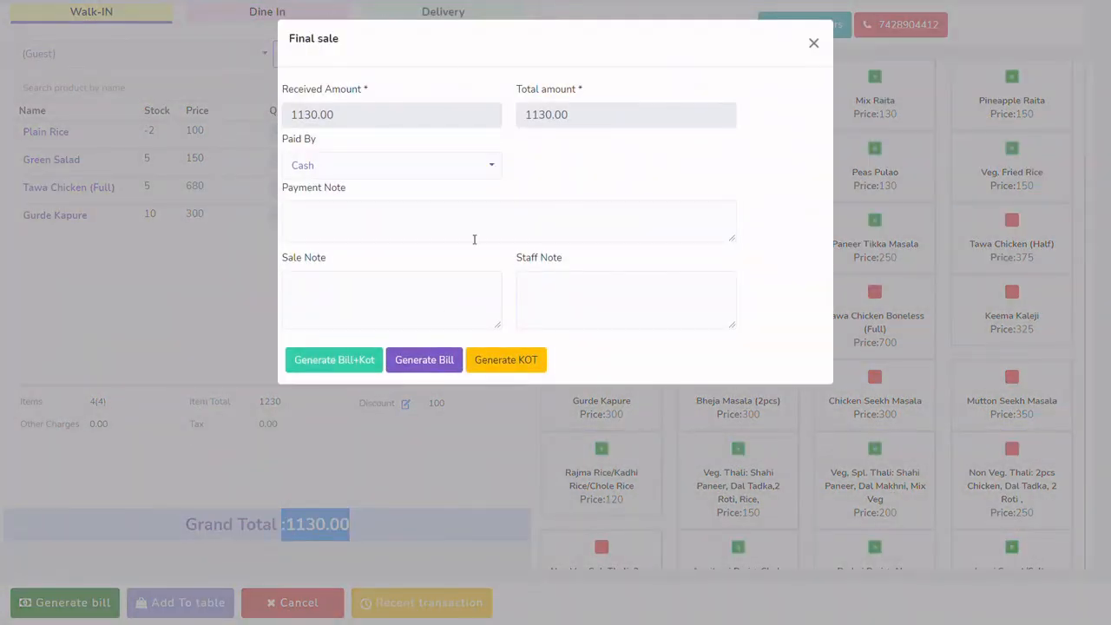
{"action": "left_click", "coordinate": [494, 168]}
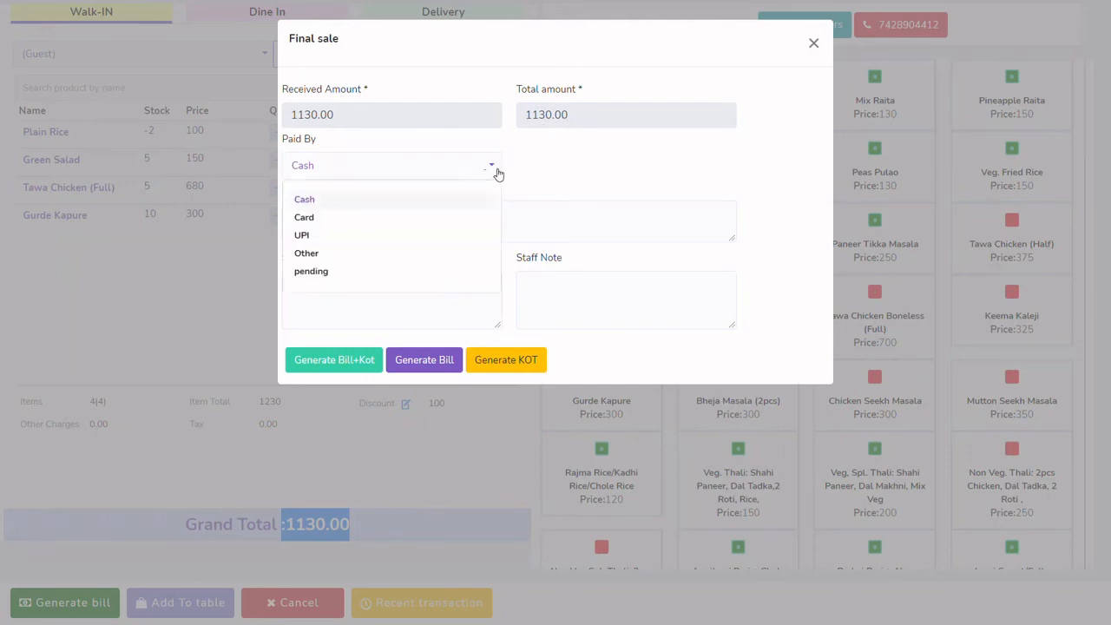
{"action": "left_click", "coordinate": [302, 236]}
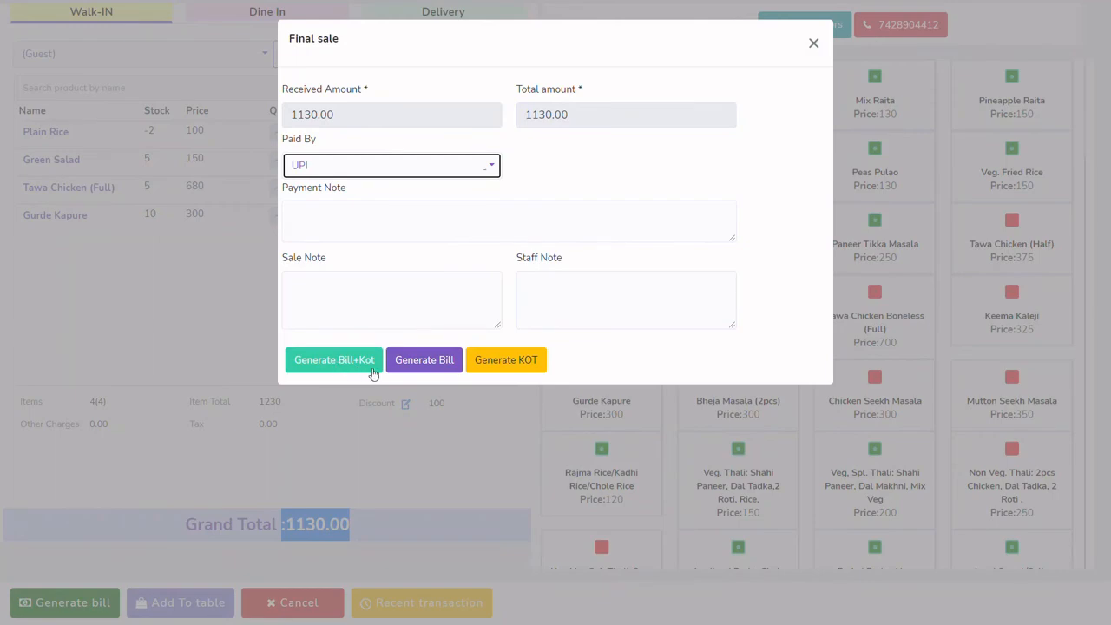
{"action": "left_click", "coordinate": [812, 49]}
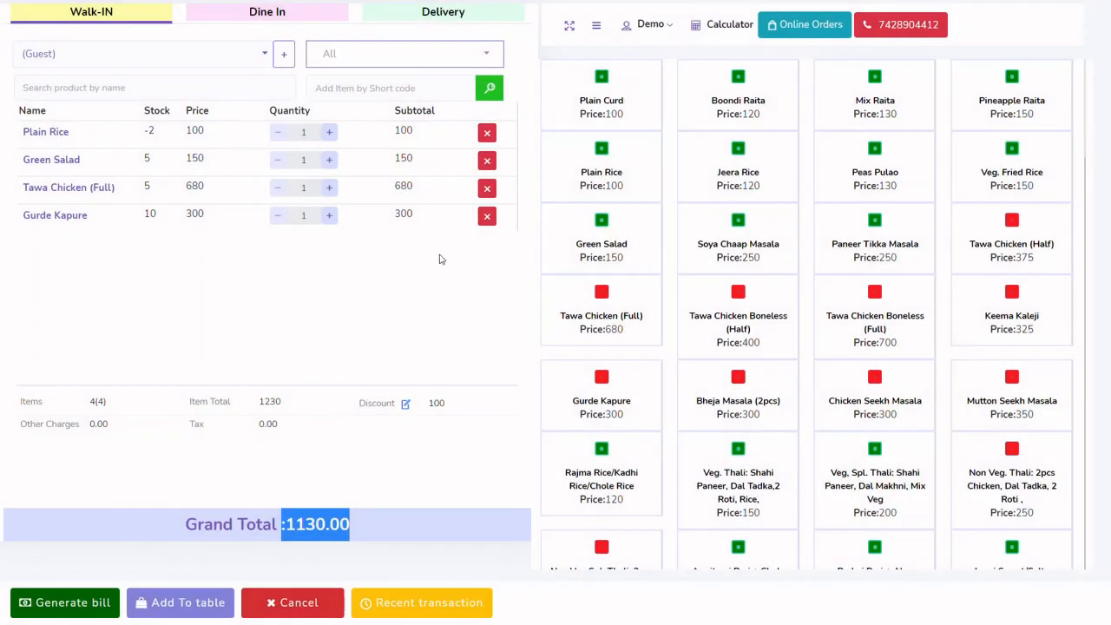
Cancel the walk-in order and confirm the cancellation
{"action": "left_click", "coordinate": [315, 609]}
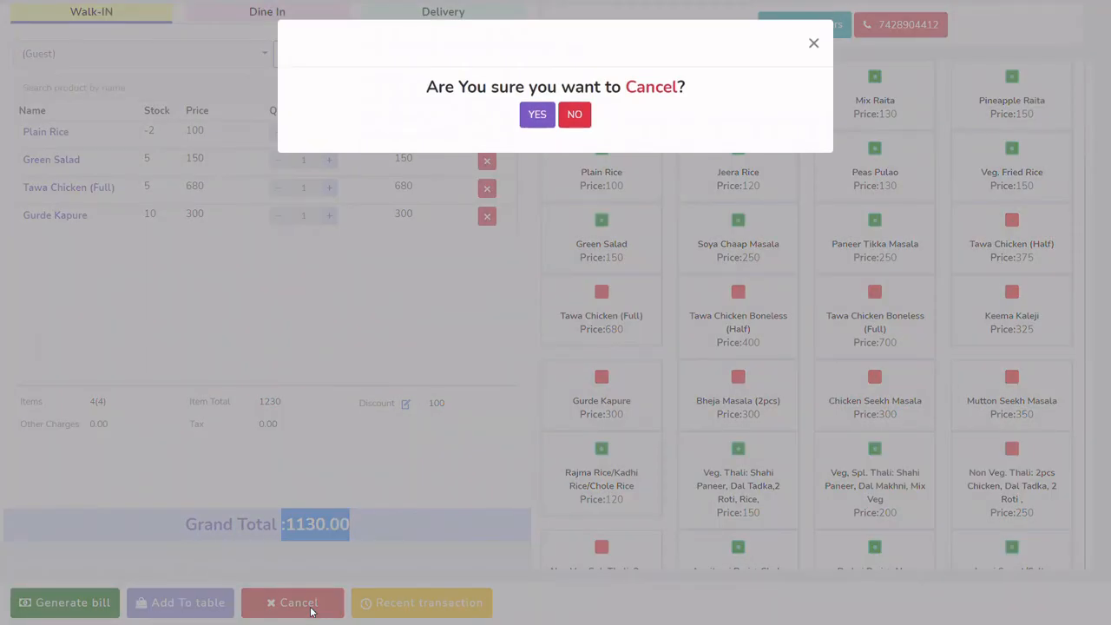
{"action": "left_click", "coordinate": [541, 114]}
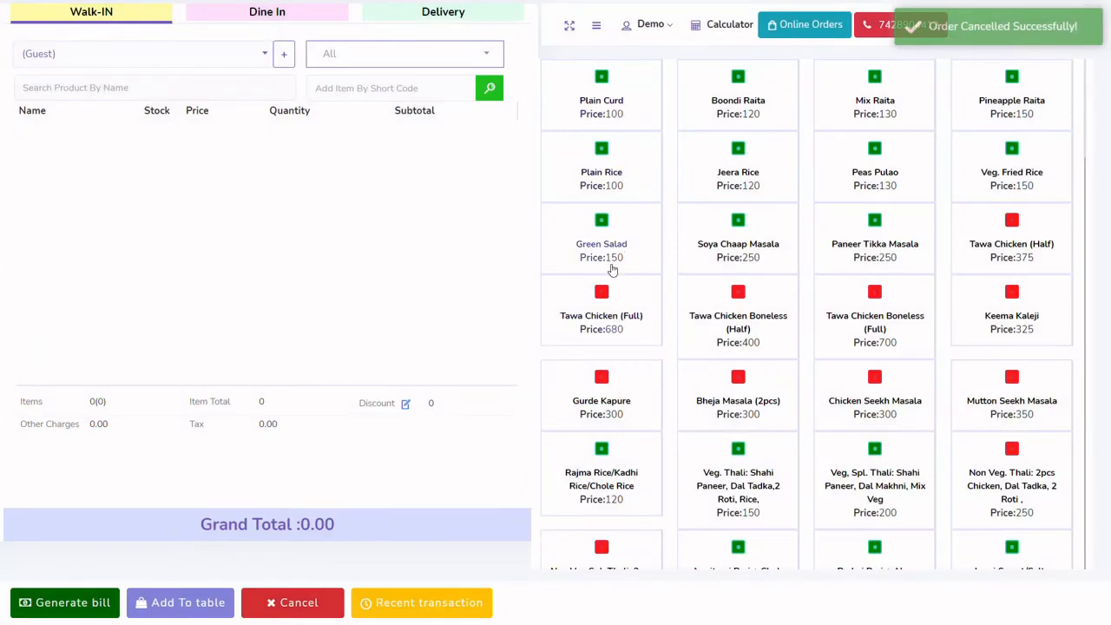
Examine the recent transaction list, including its date and reference columns, and close it
{"action": "left_click", "coordinate": [384, 602]}
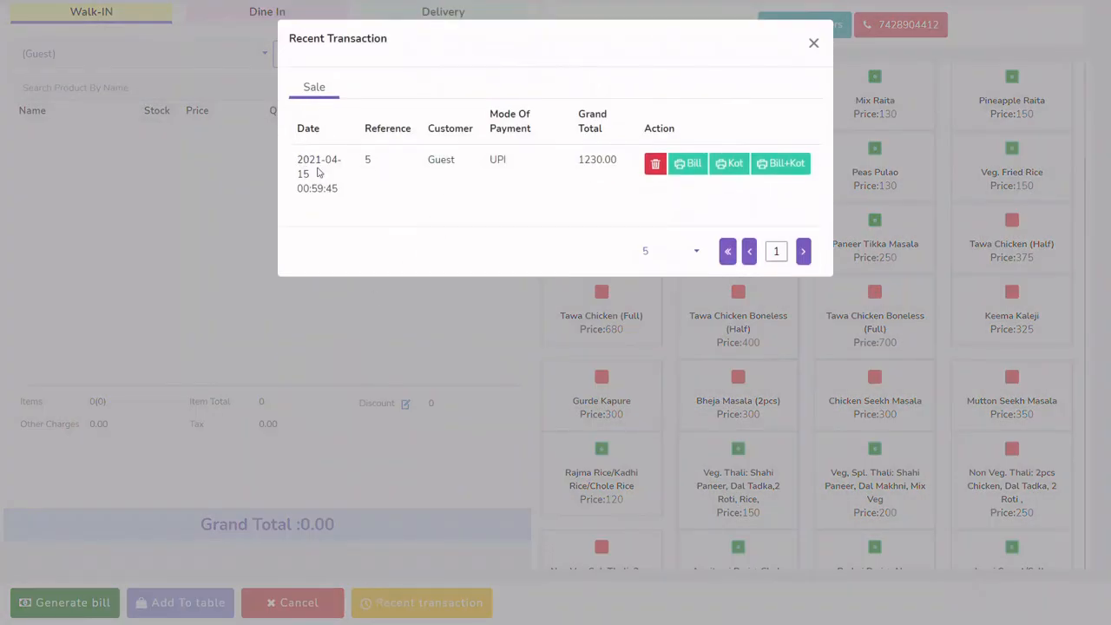
{"action": "double_click", "coordinate": [309, 130]}
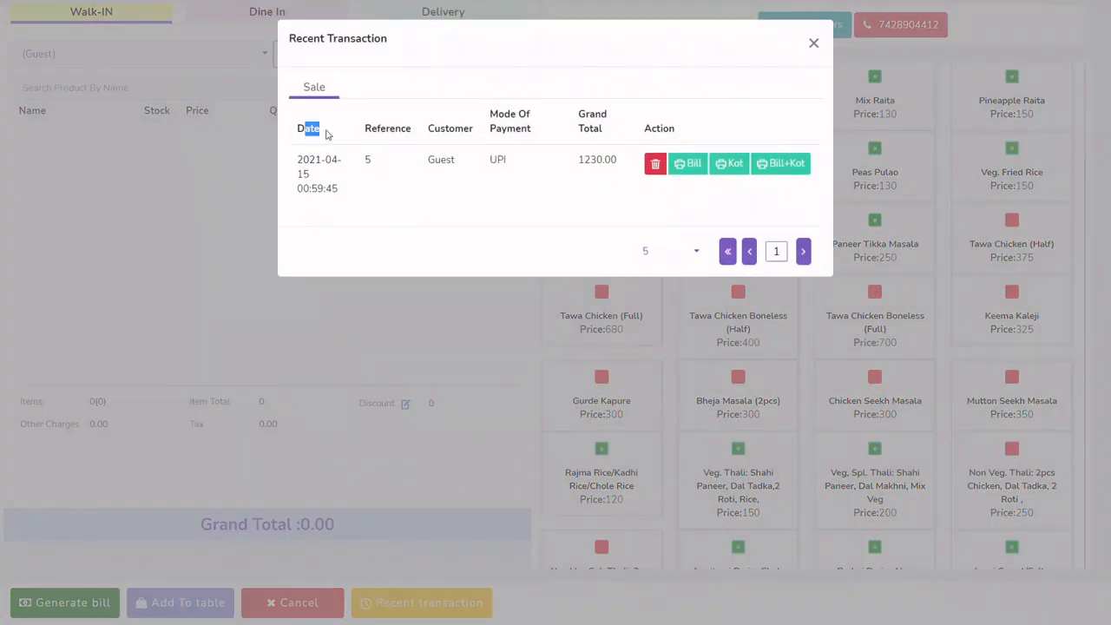
{"action": "left_click", "coordinate": [392, 139]}
{"action": "left_click", "coordinate": [812, 45]}
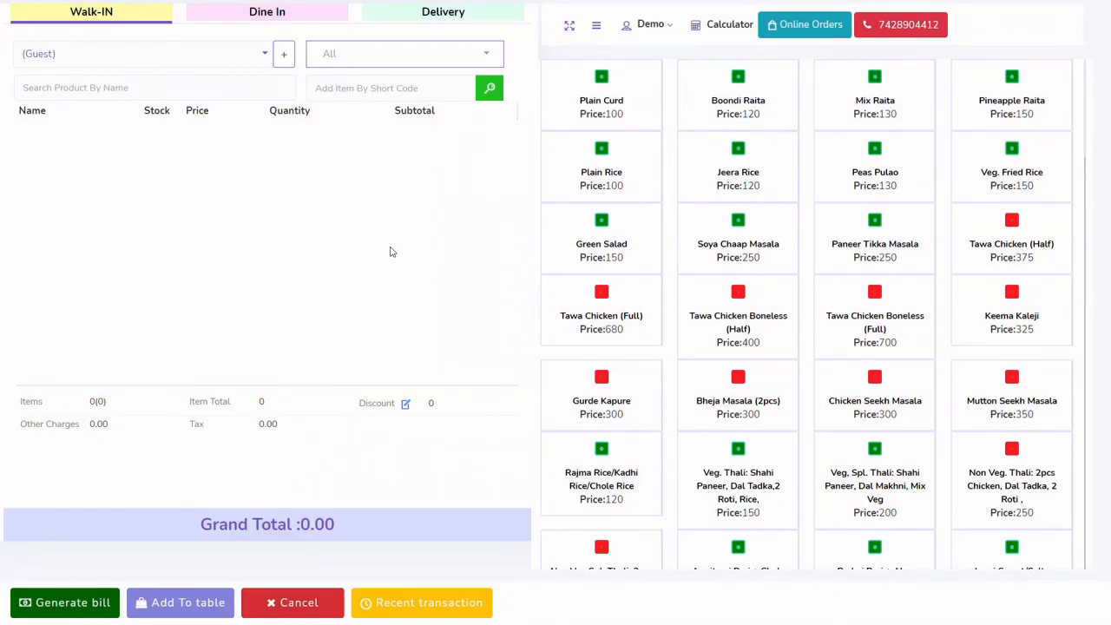
Switch to a delivery order, look at the address field of the new customer form, and close the form without saving
{"action": "left_click", "coordinate": [470, 19]}
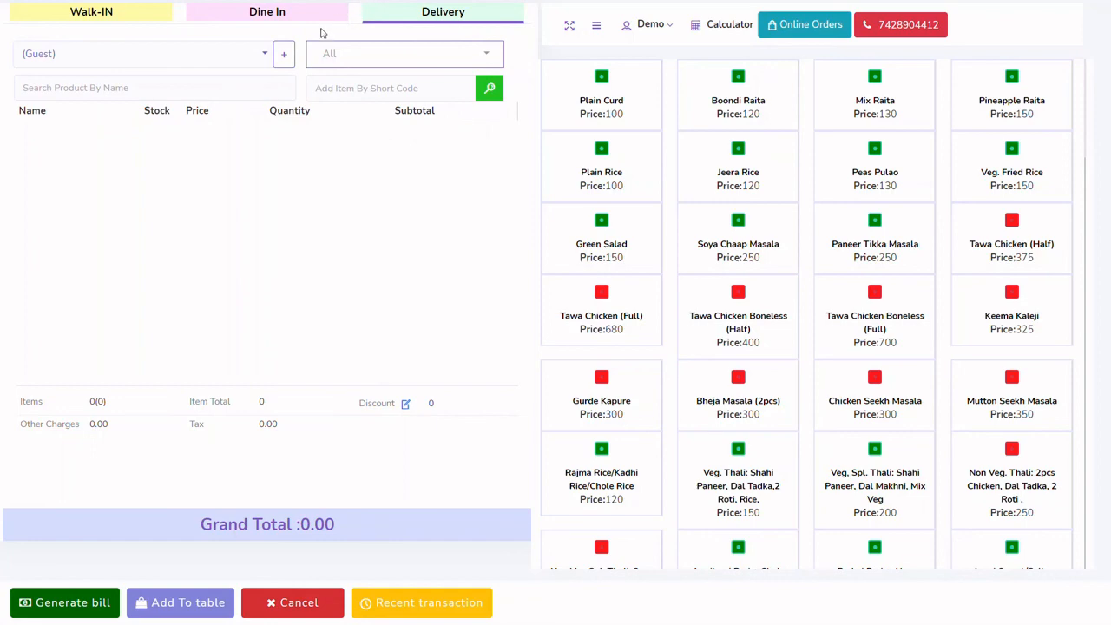
{"action": "left_click", "coordinate": [286, 56]}
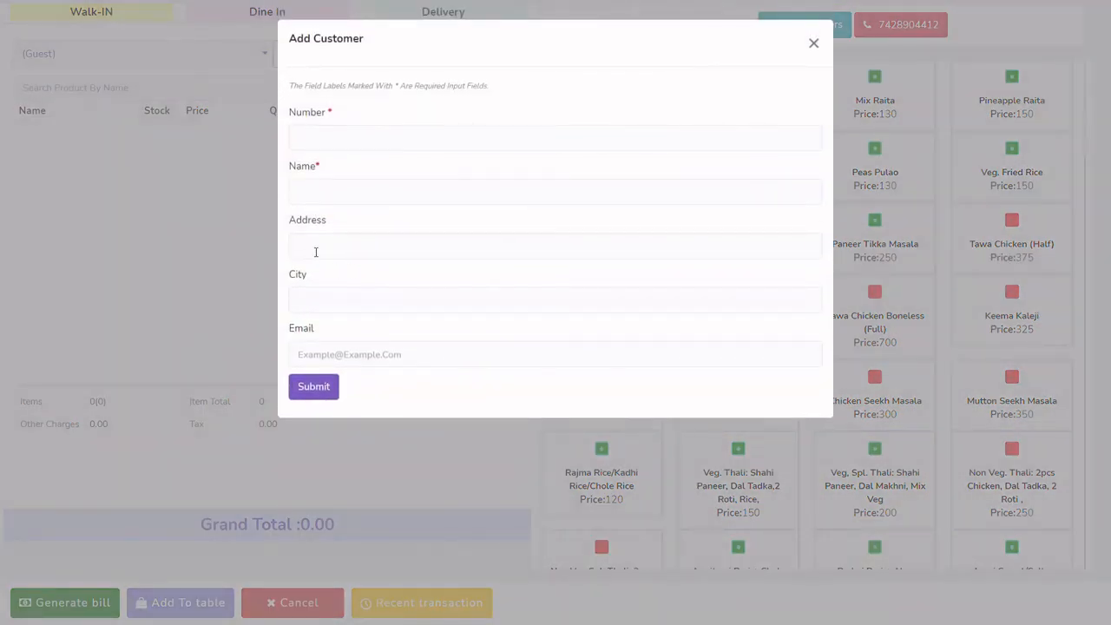
{"action": "left_click", "coordinate": [316, 251]}
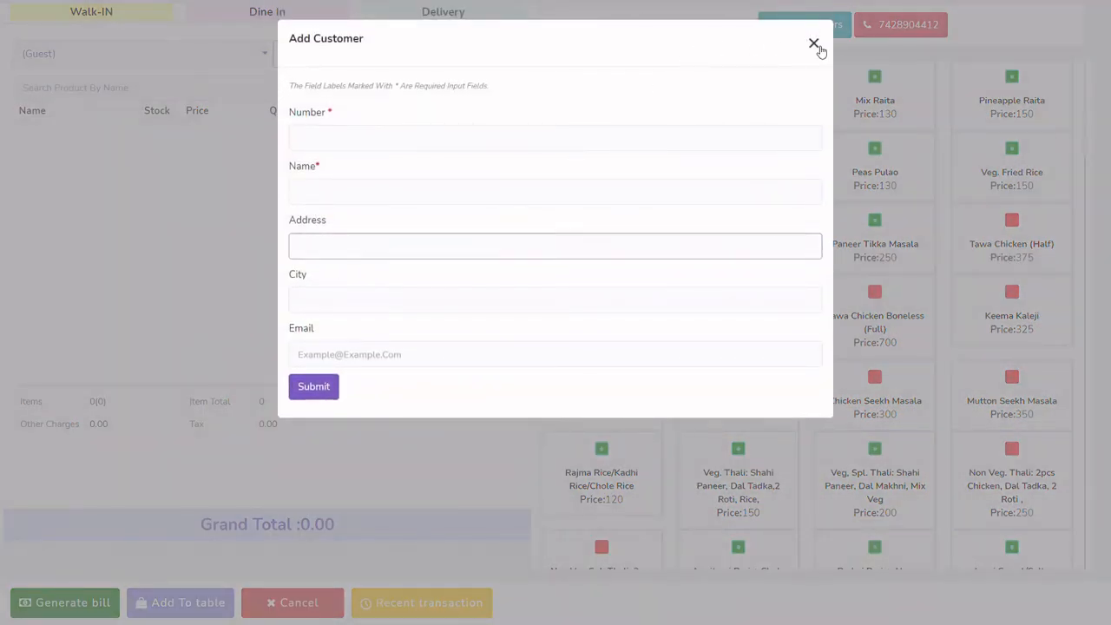
{"action": "left_click", "coordinate": [816, 45]}
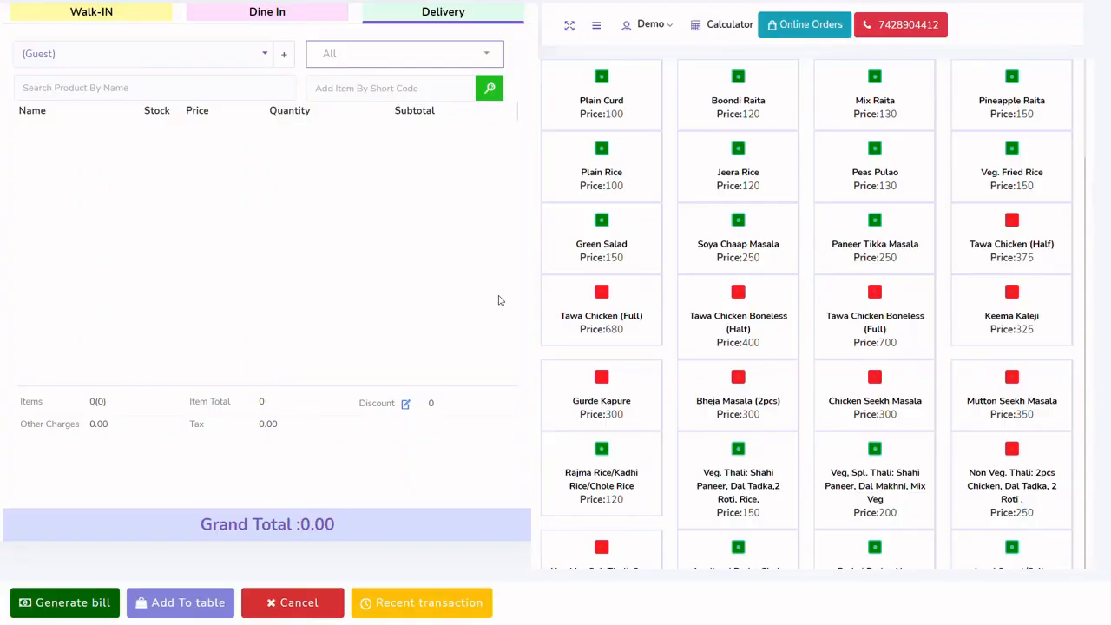